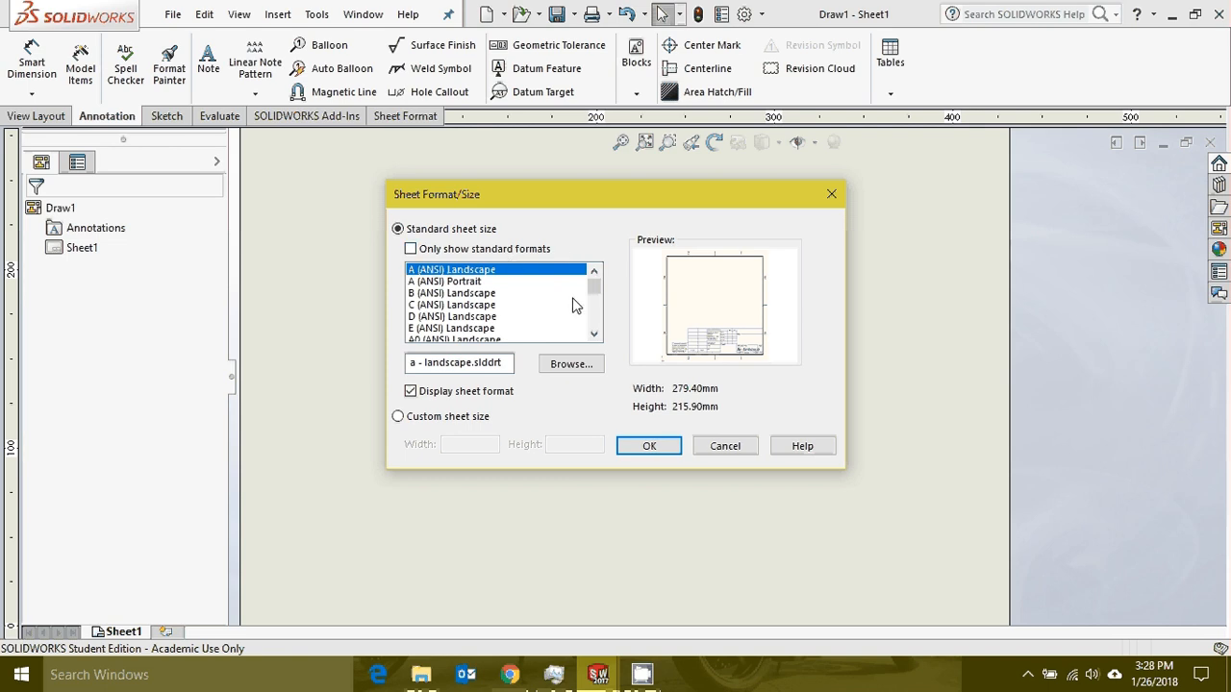
Create the drawing sheet with the A4 (ANSI) Landscape format, leaving non-standard formats listed.
left_click_drag(595, 288, 596, 300)
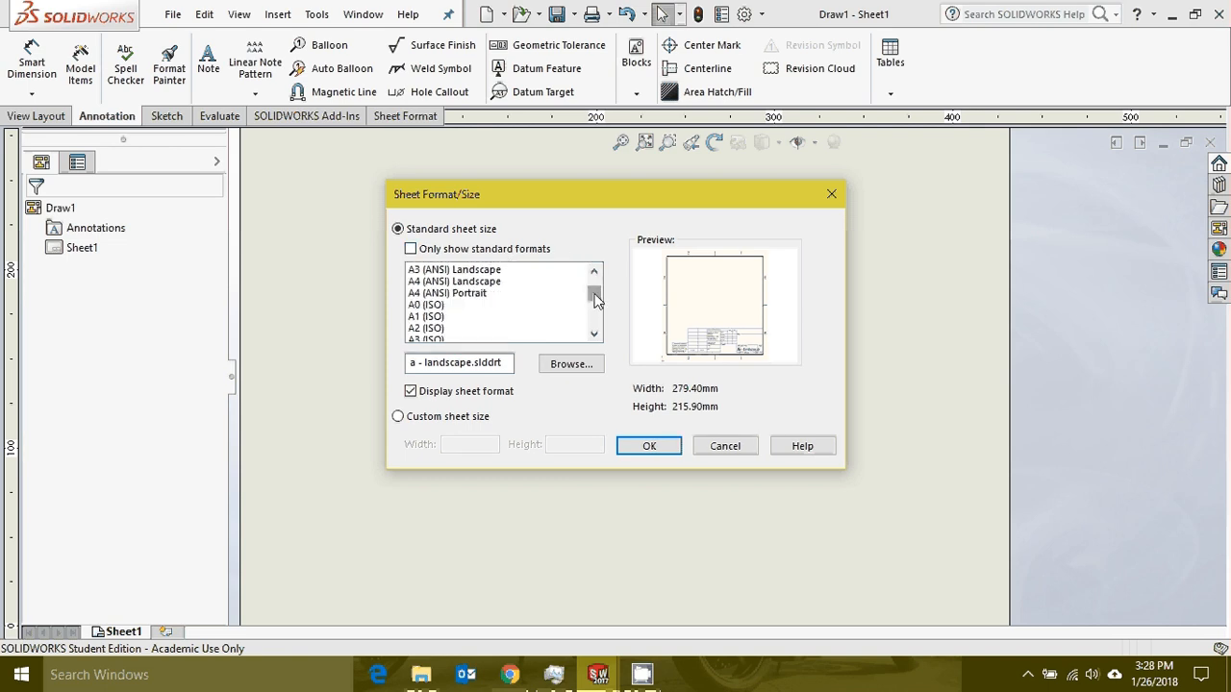
left_click(495, 282)
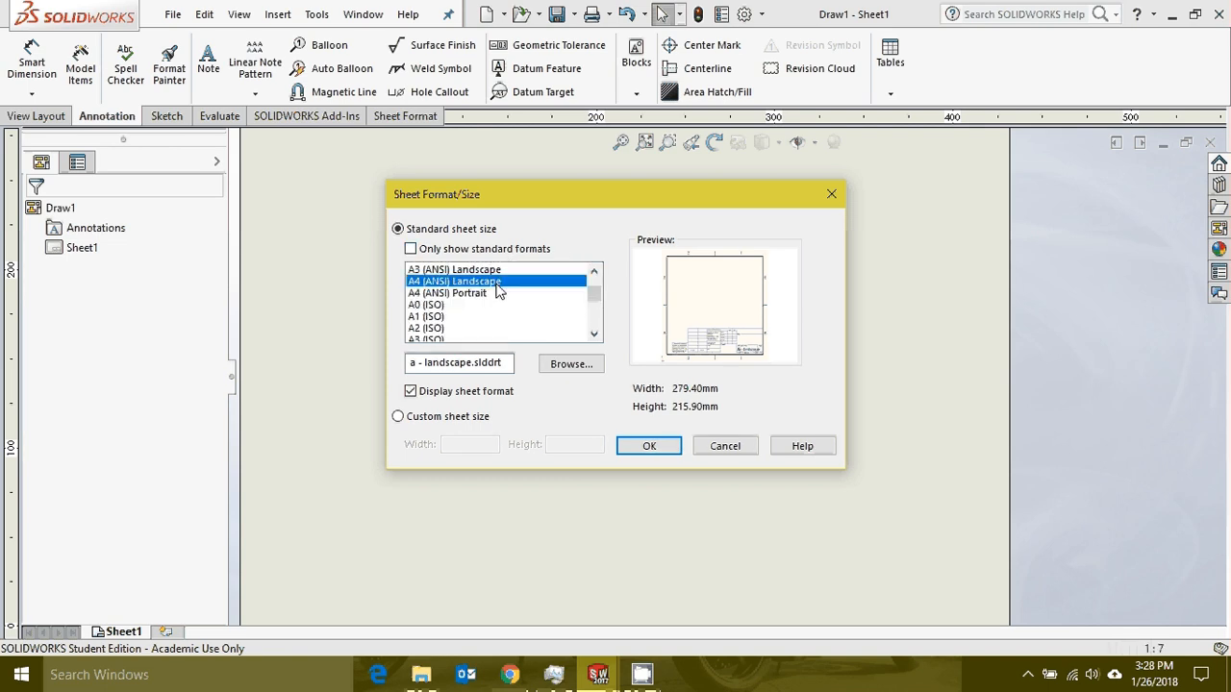
left_click(441, 253)
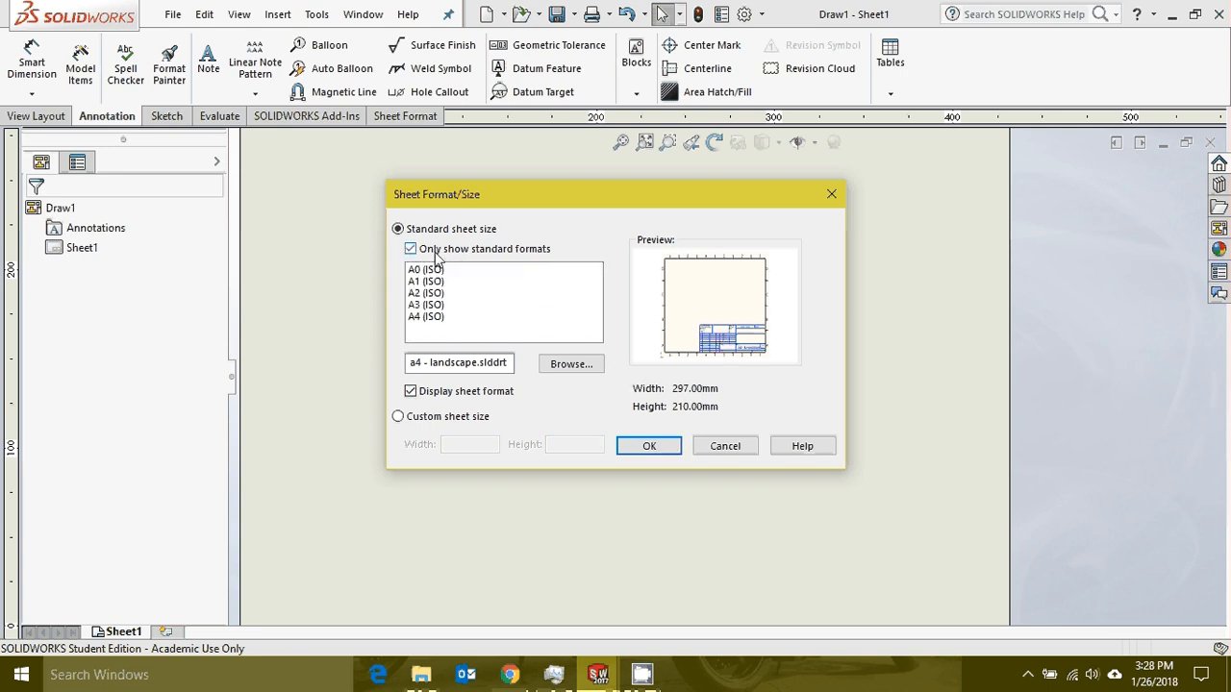
left_click(438, 252)
scroll(488, 324, "down", 2)
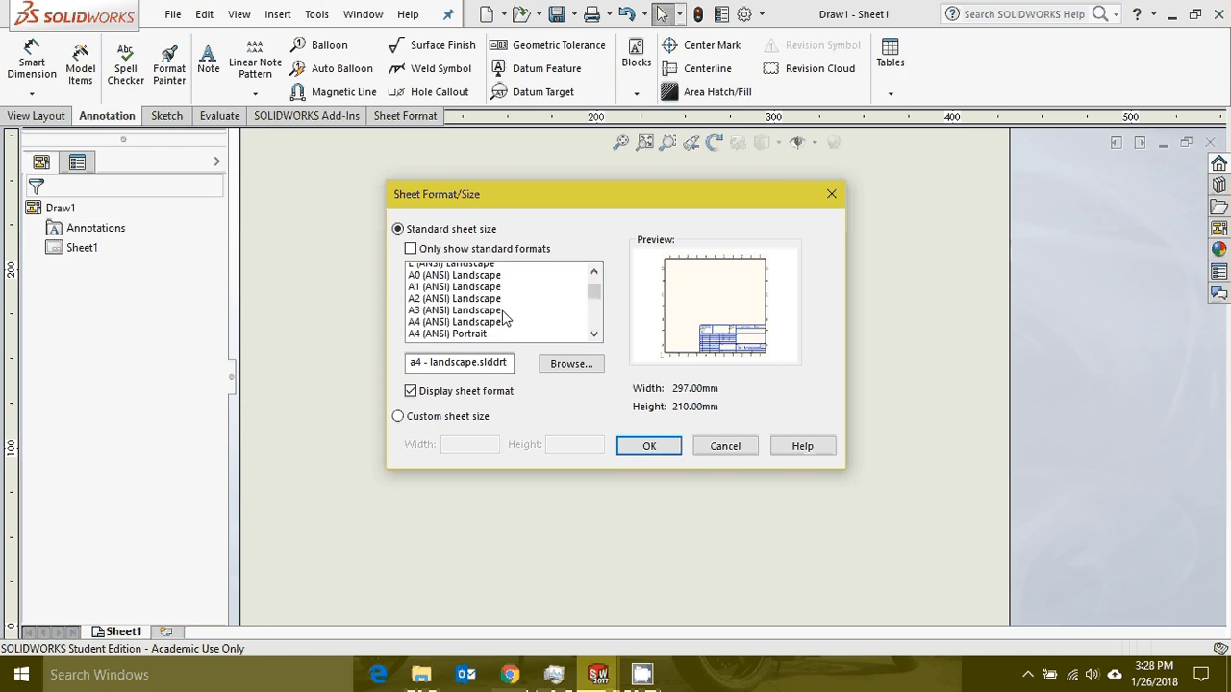
left_click(494, 318)
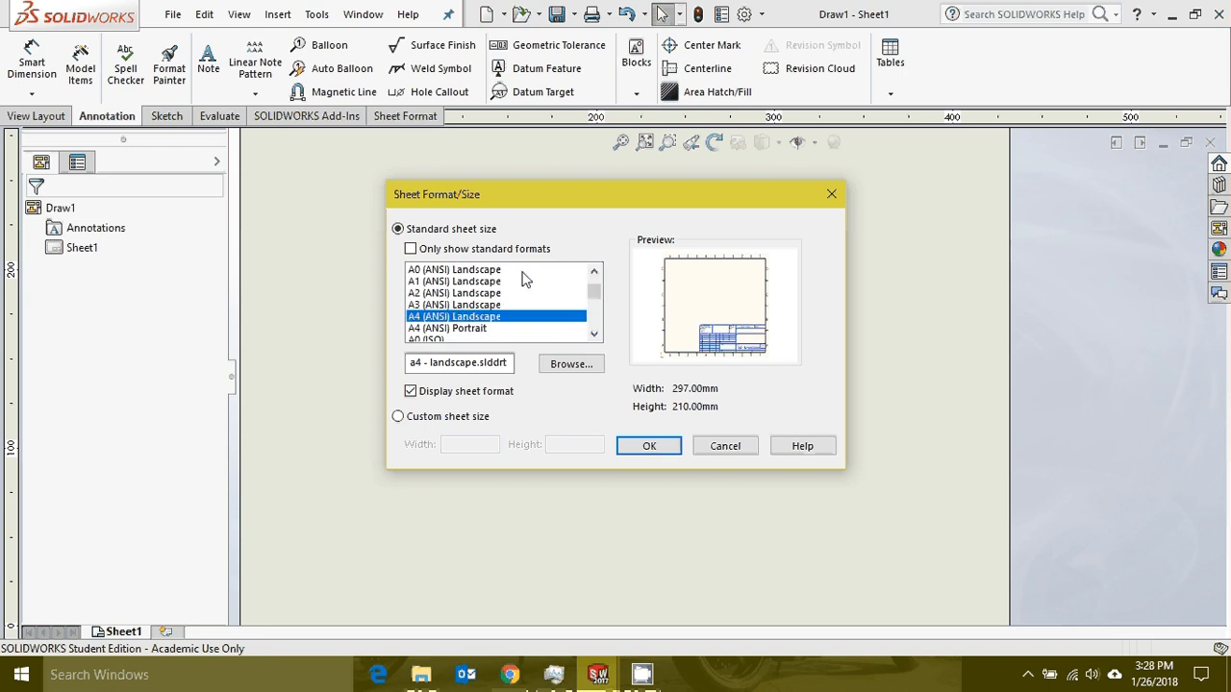
left_click(649, 448)
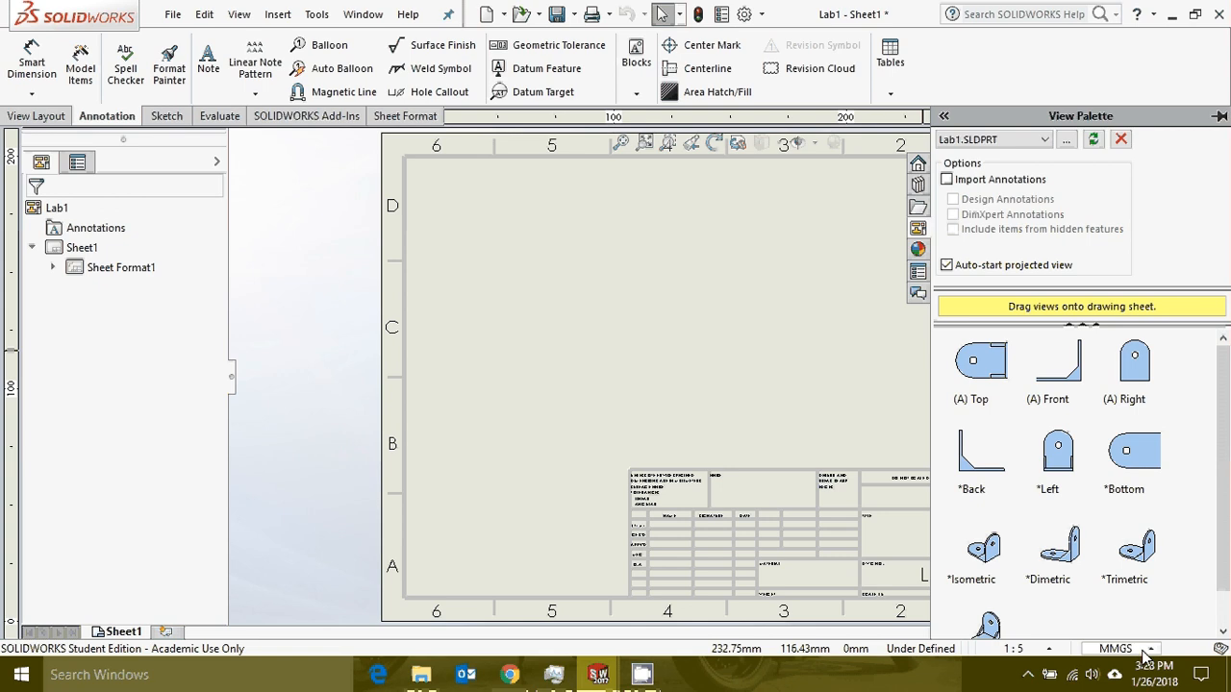
Set the sheet scale to 1:7 in the sheet properties.
left_click(1049, 649)
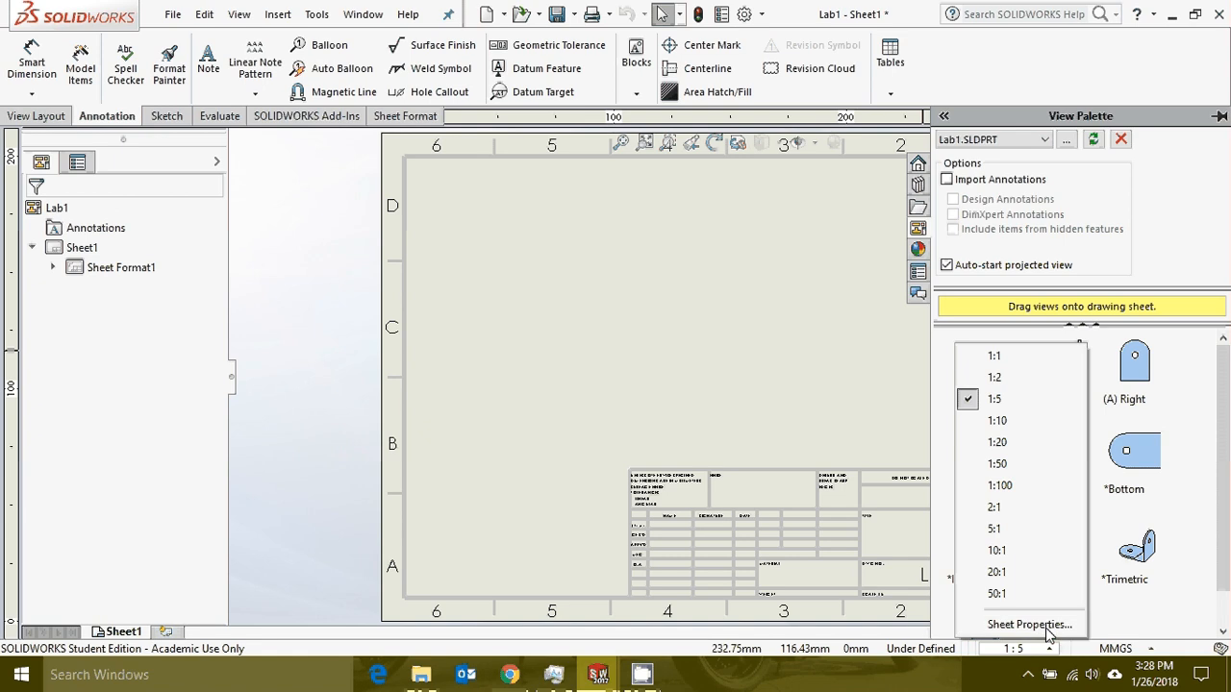
left_click(1029, 625)
double_click(503, 218)
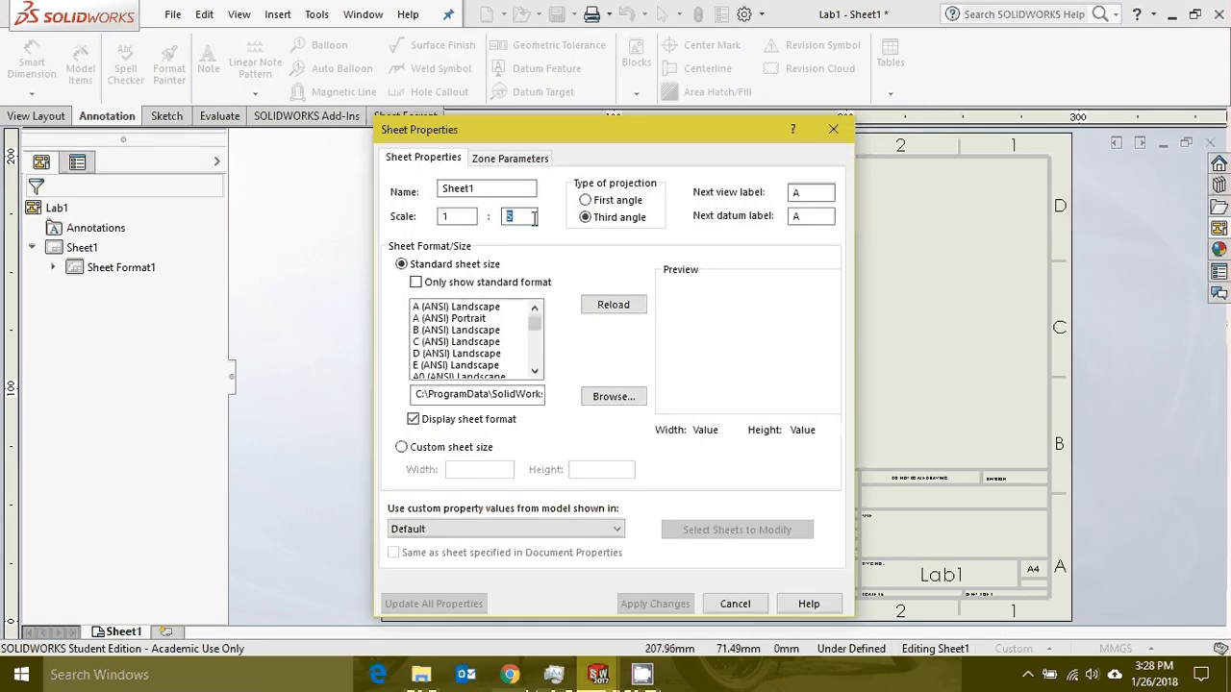
type("7")
key("Return")
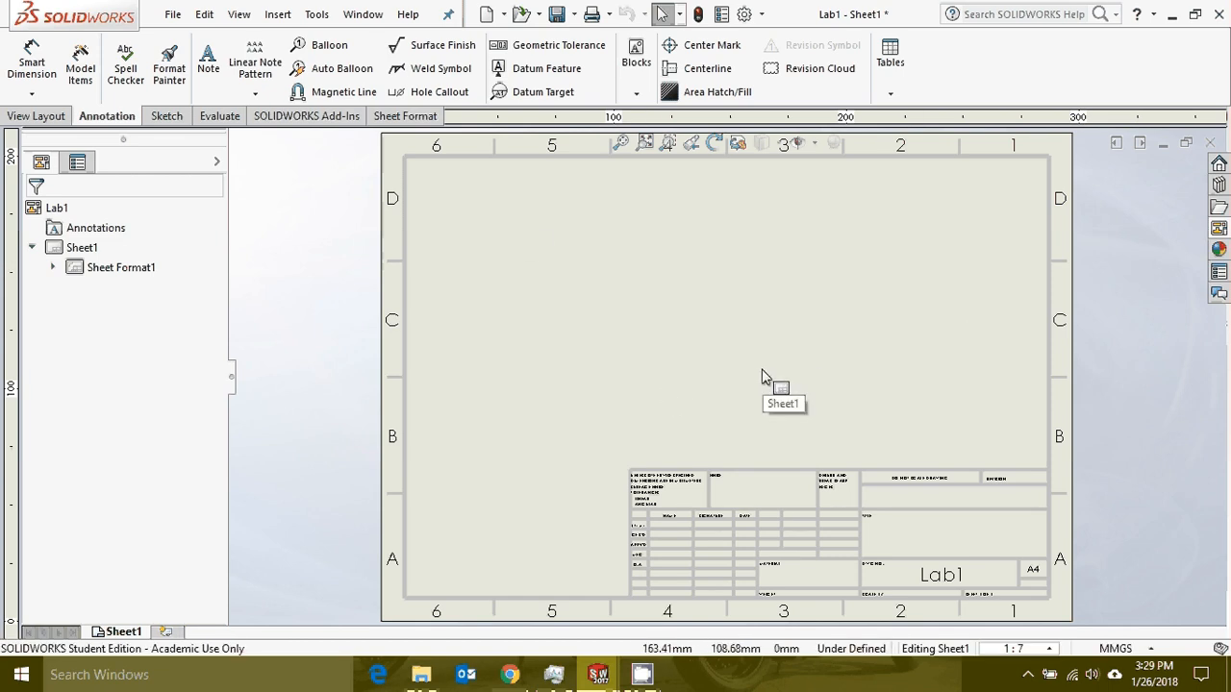
Place the Lab1 front view with projected top, right and isometric views on the sheet, and shift the isometric view slightly to the right.
left_click(1220, 228)
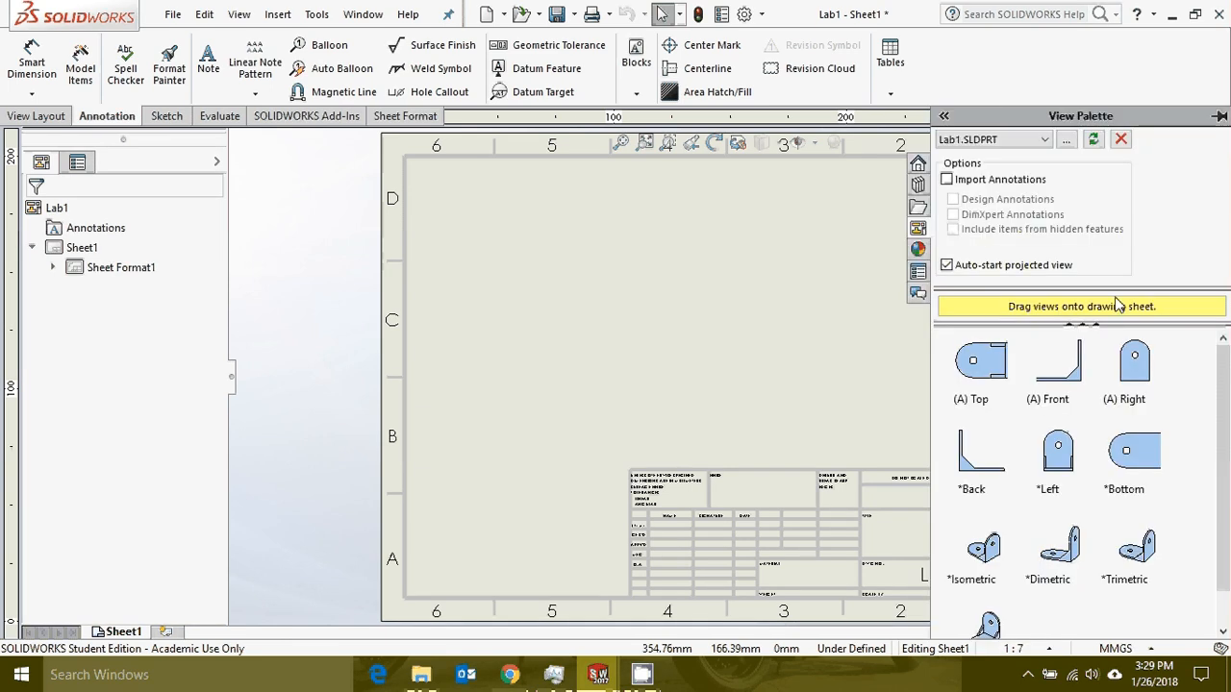
left_click(1070, 380)
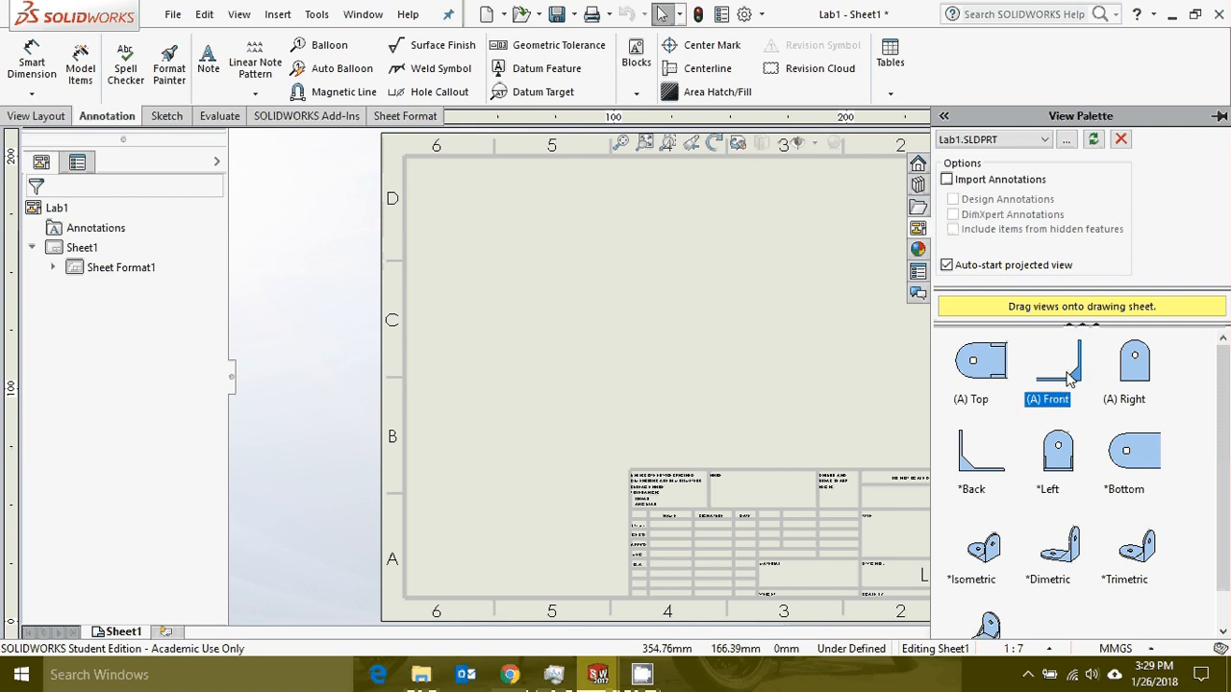
left_click_drag(923, 367, 600, 357)
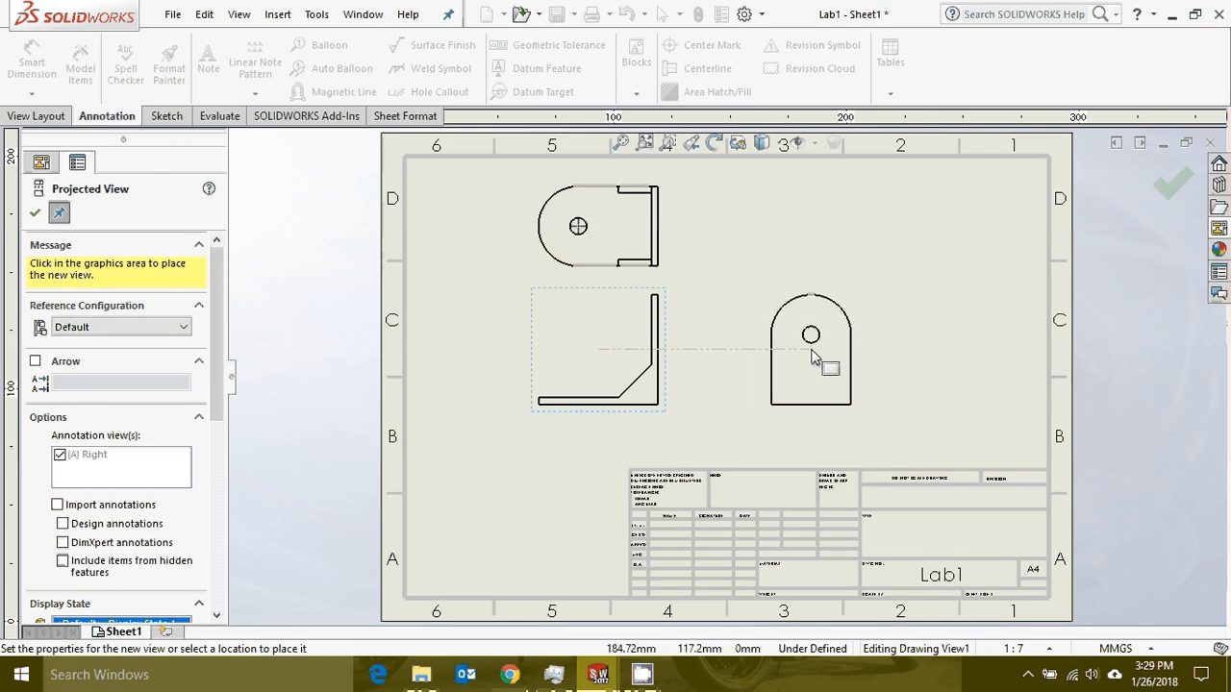
left_click(813, 356)
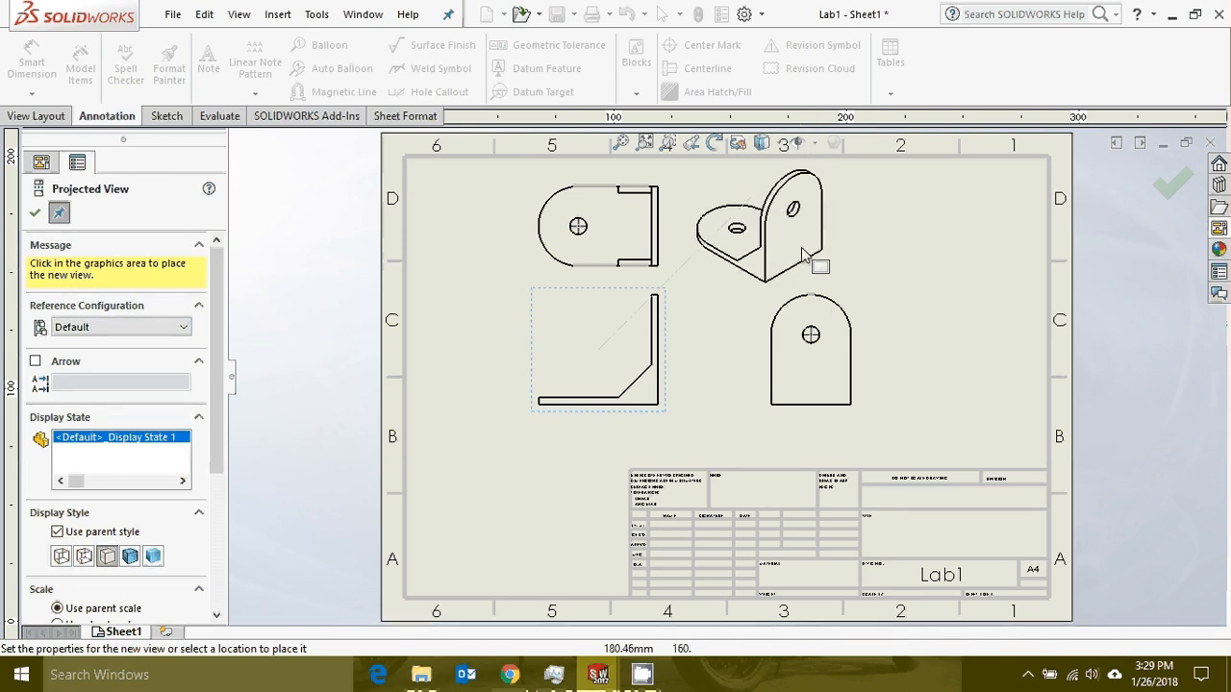
left_click(748, 216)
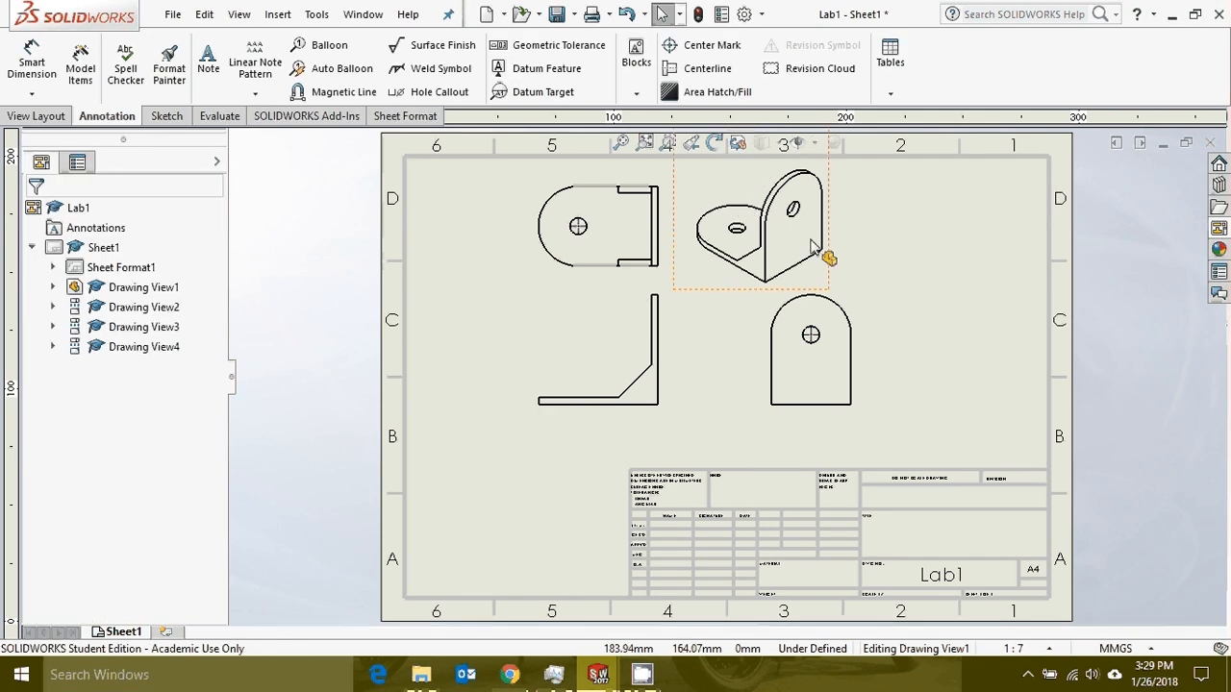
left_click_drag(833, 262, 879, 260)
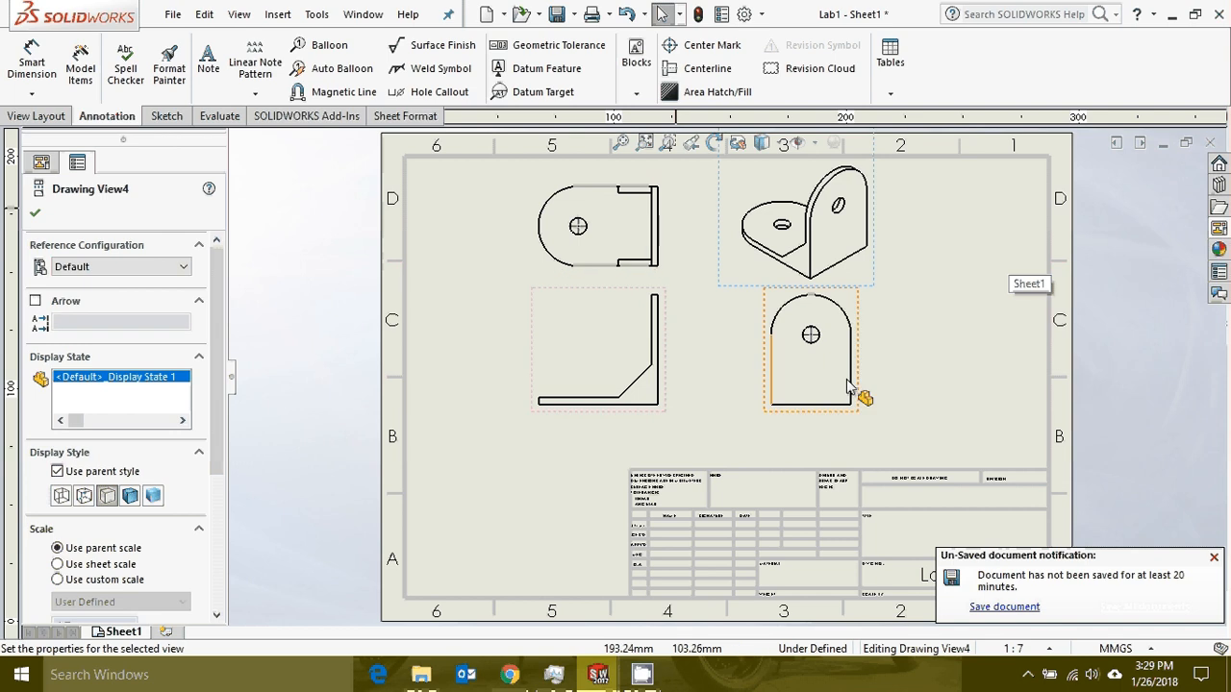
left_click(946, 241)
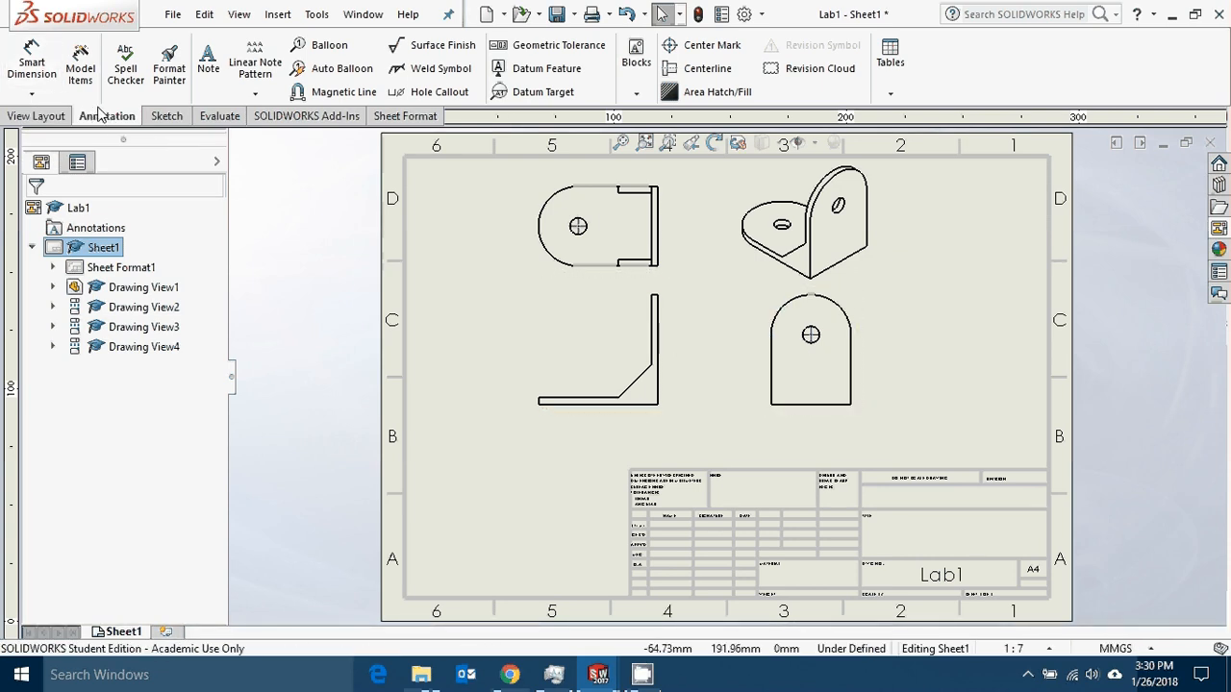
Dimension the overall length of the bottom edge in the front view with Smart Dimension, placing the text below the part.
left_click(31, 60)
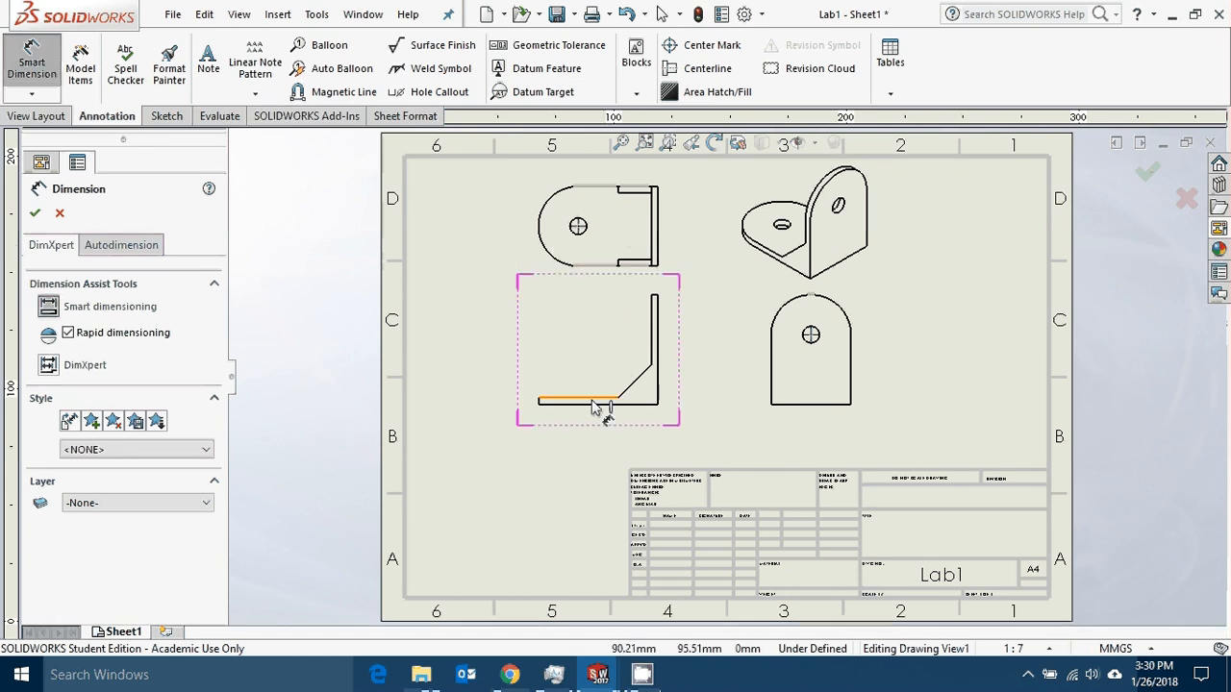
scroll(622, 385, "down", 3)
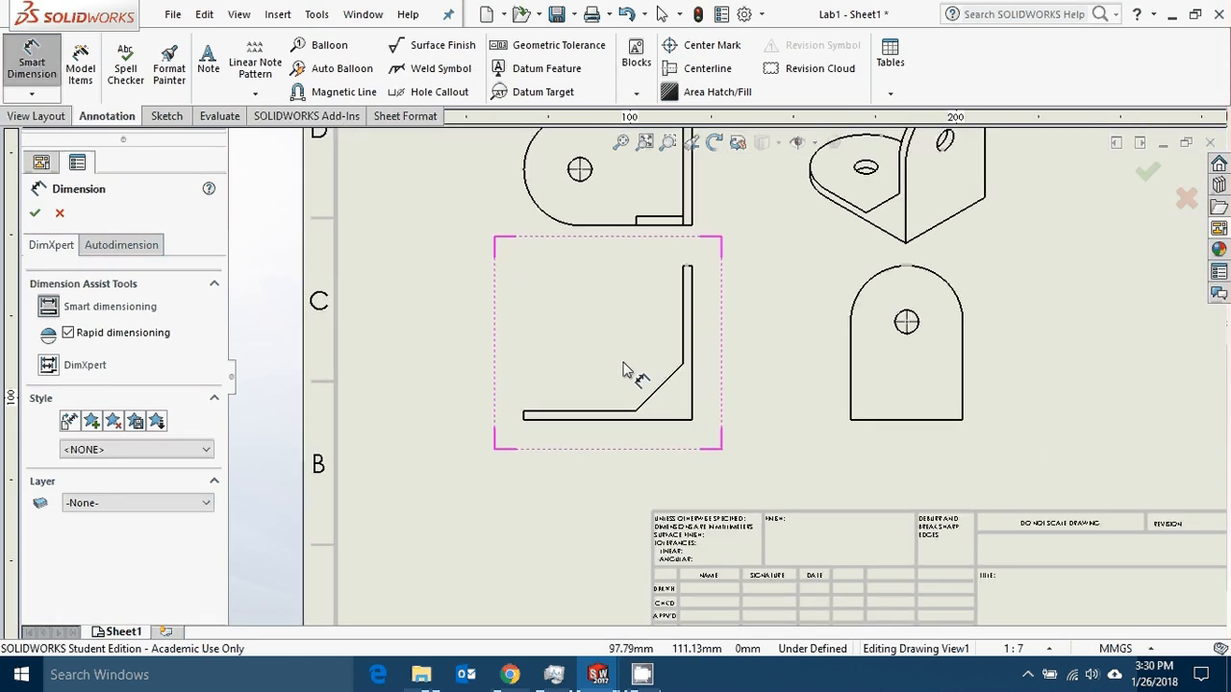
scroll(624, 370, "down", 2)
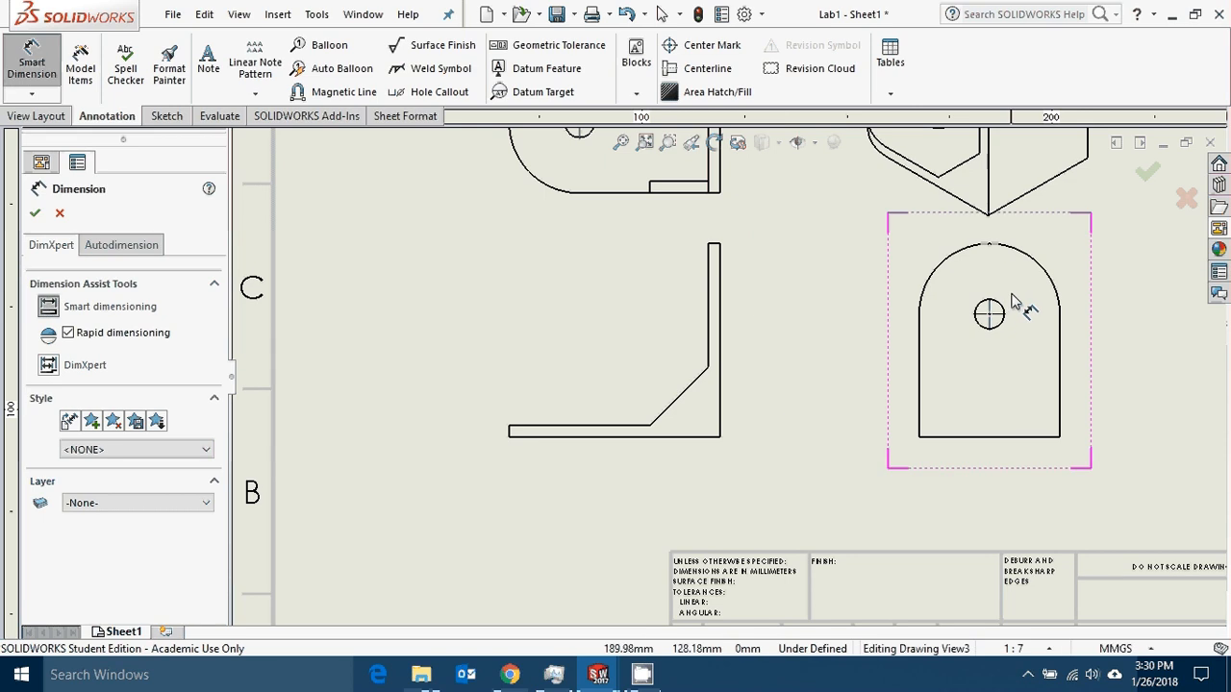
scroll(783, 275, "down", 2)
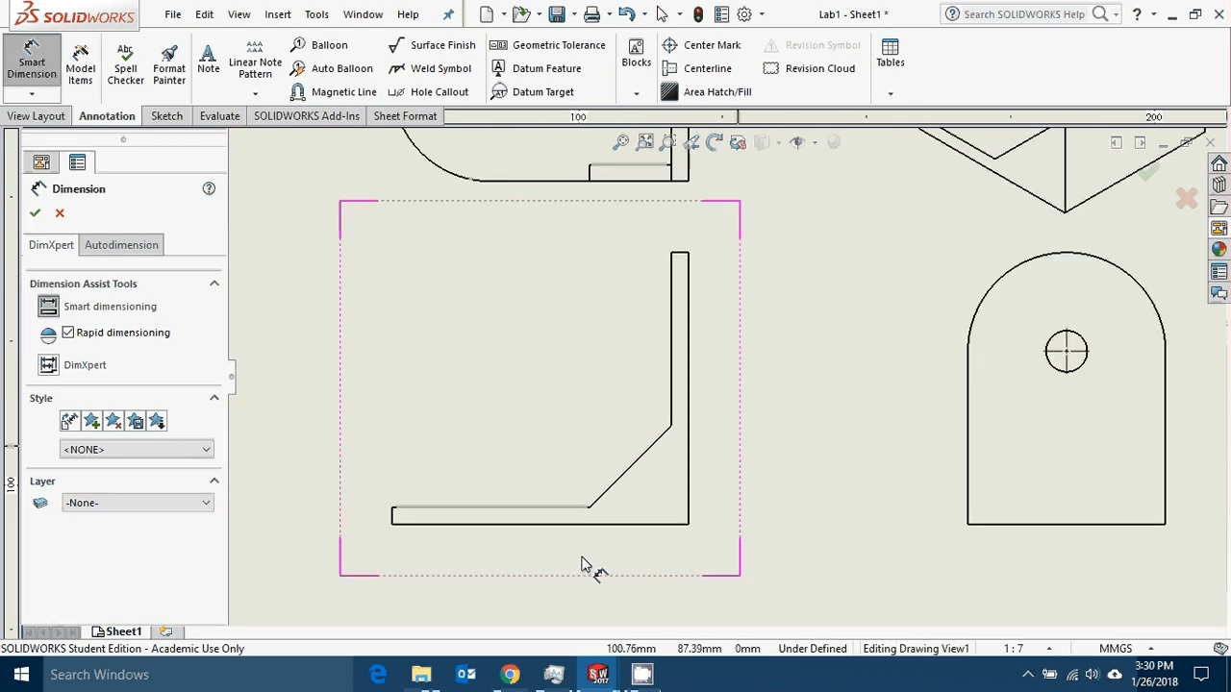
left_click(577, 526)
scroll(582, 526, "up", 1)
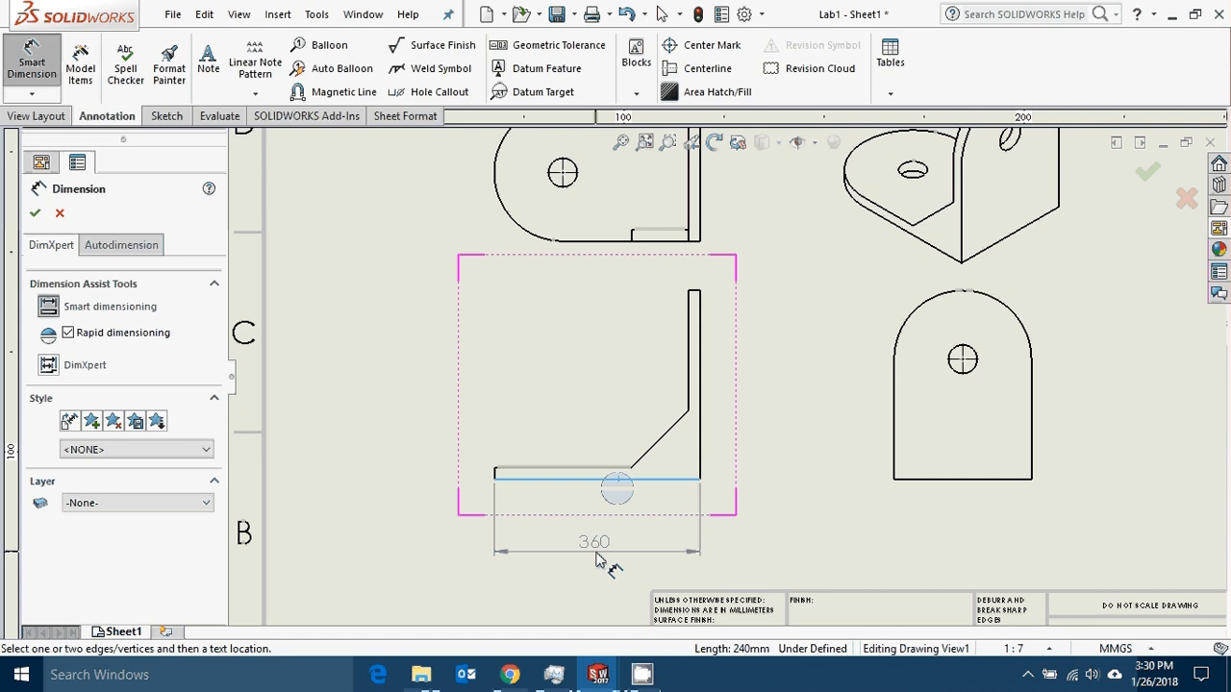
left_click(606, 558)
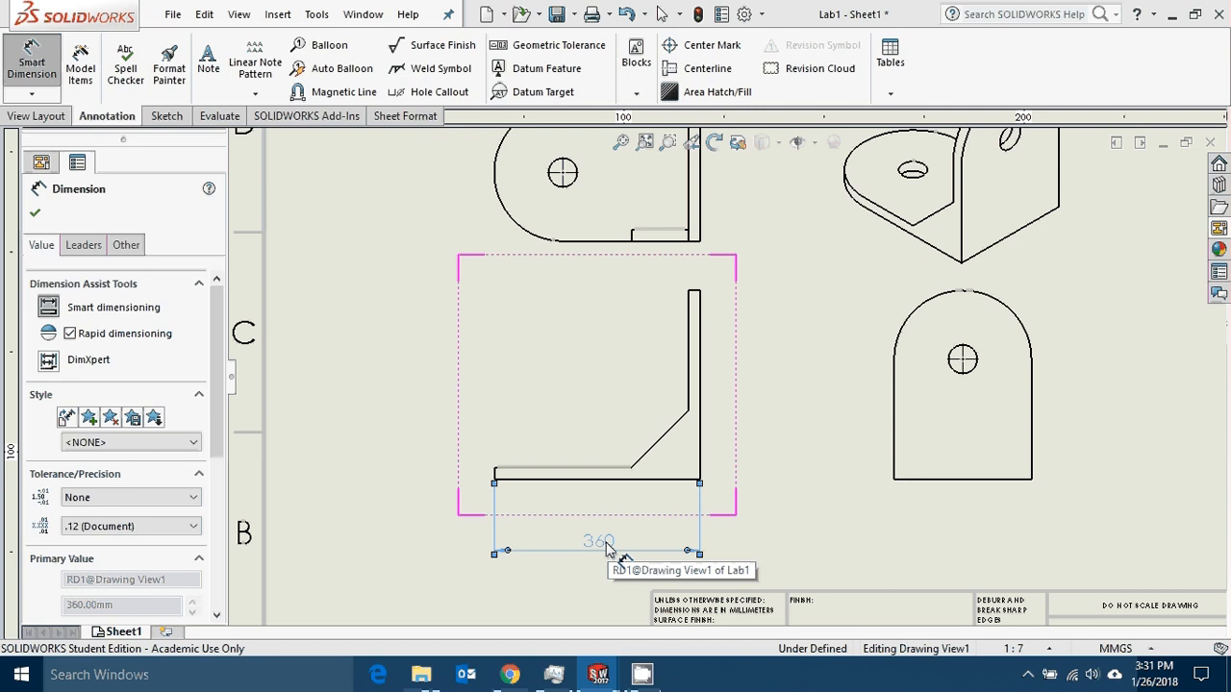
Dimension the acute angle between the base's upper edge and the sloped rib edge in the front view, placing the text above the slope.
scroll(599, 530, "up", 2)
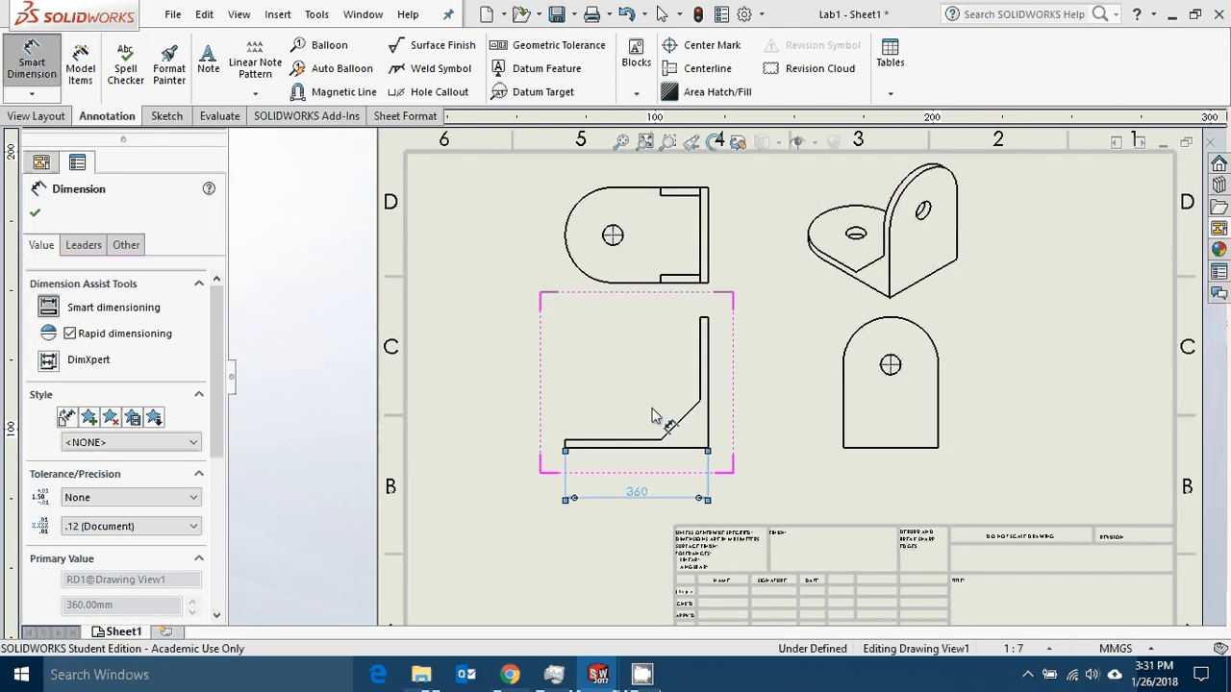
scroll(654, 415, "down", 5)
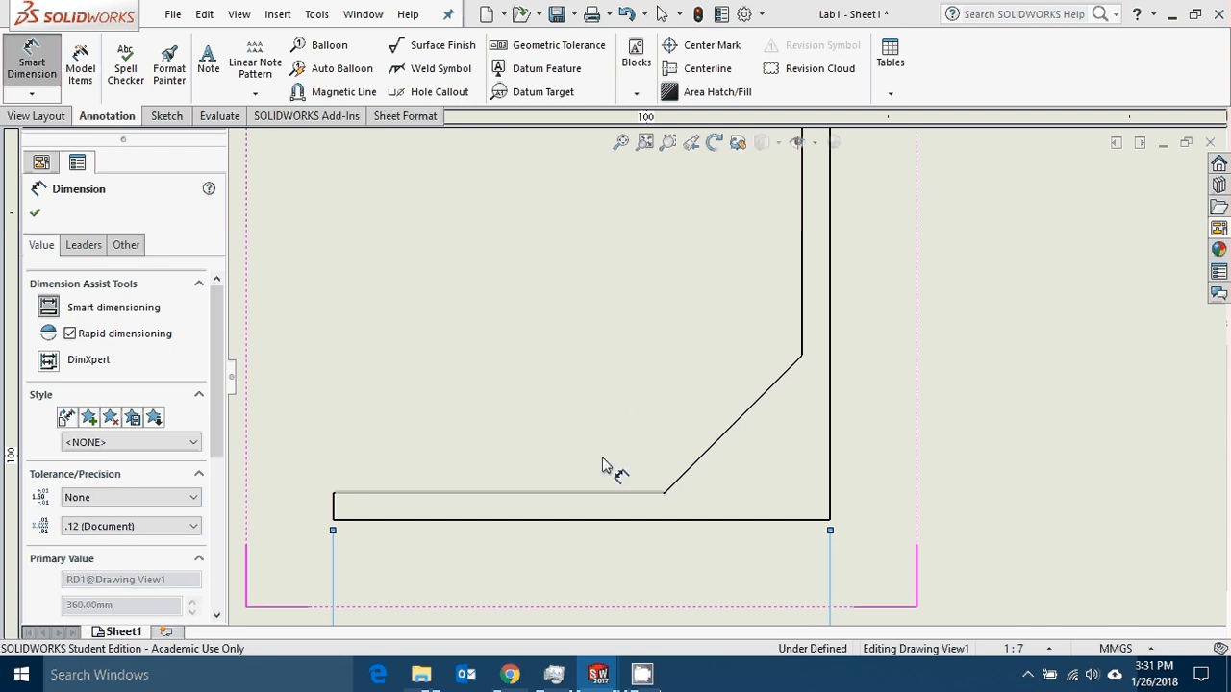
left_click(612, 494)
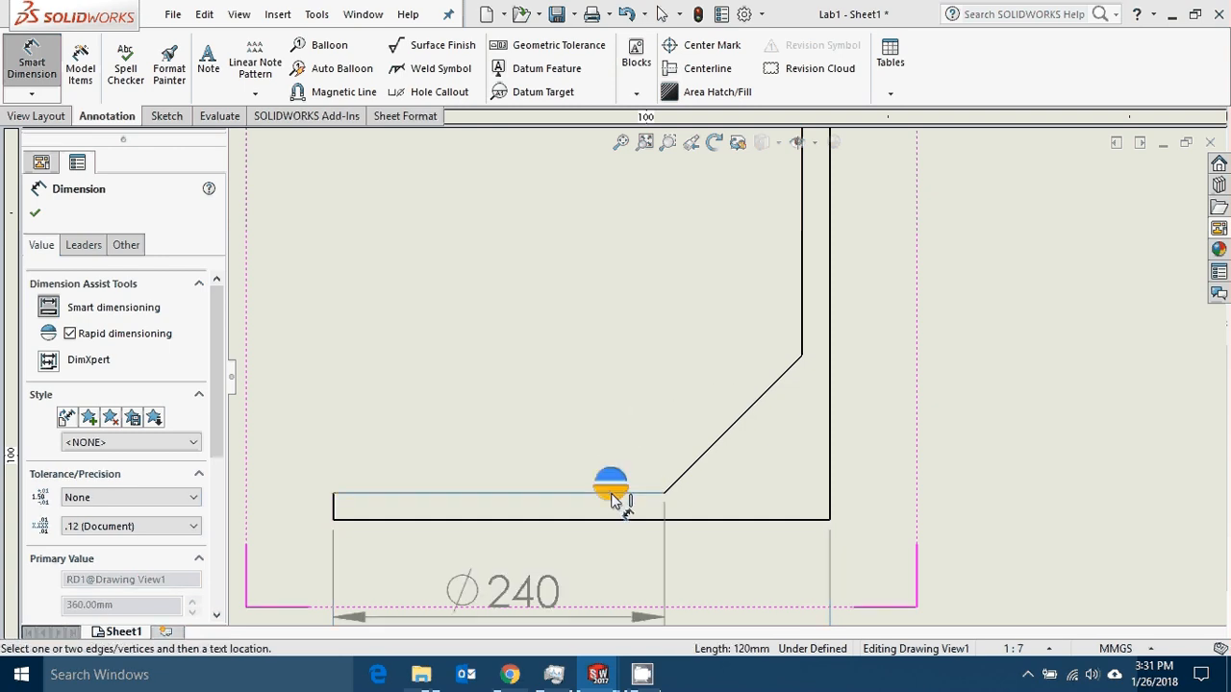
left_click(721, 439)
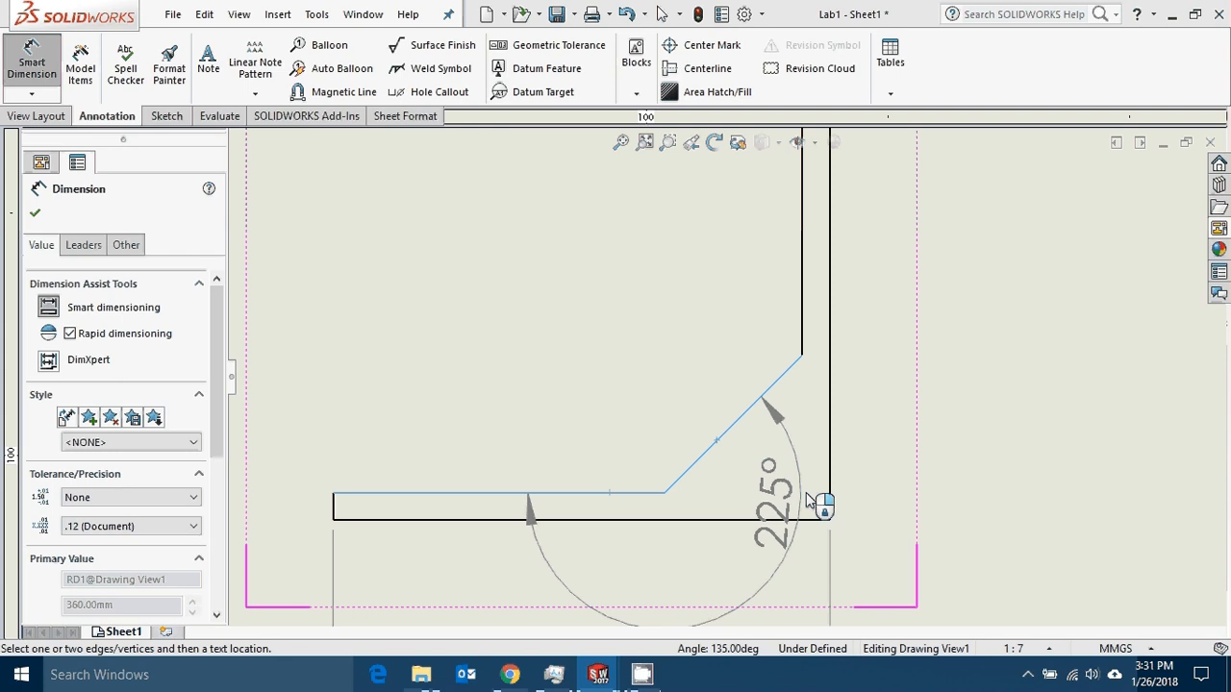
left_click(781, 445)
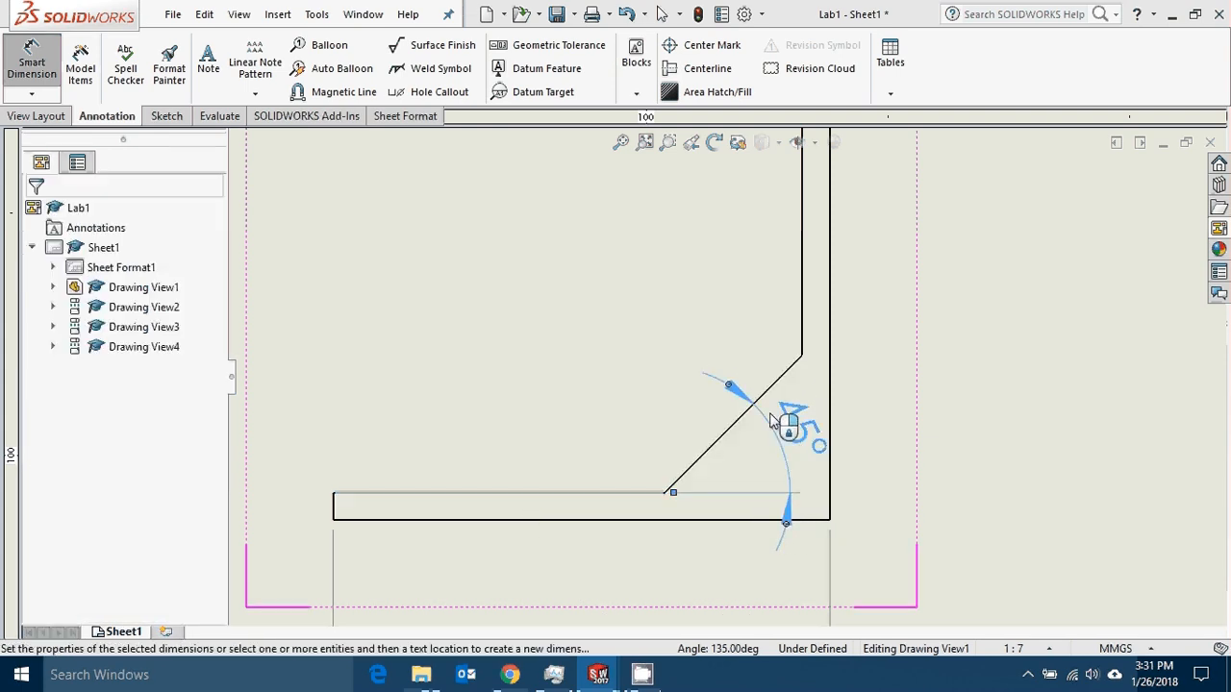
mouse_move(770, 395)
left_mouse_down()
mouse_move(701, 360)
mouse_move(715, 388)
mouse_move(795, 447)
mouse_move(728, 393)
mouse_move(689, 378)
mouse_move(679, 391)
left_mouse_up()
scroll(731, 381, "up", 3)
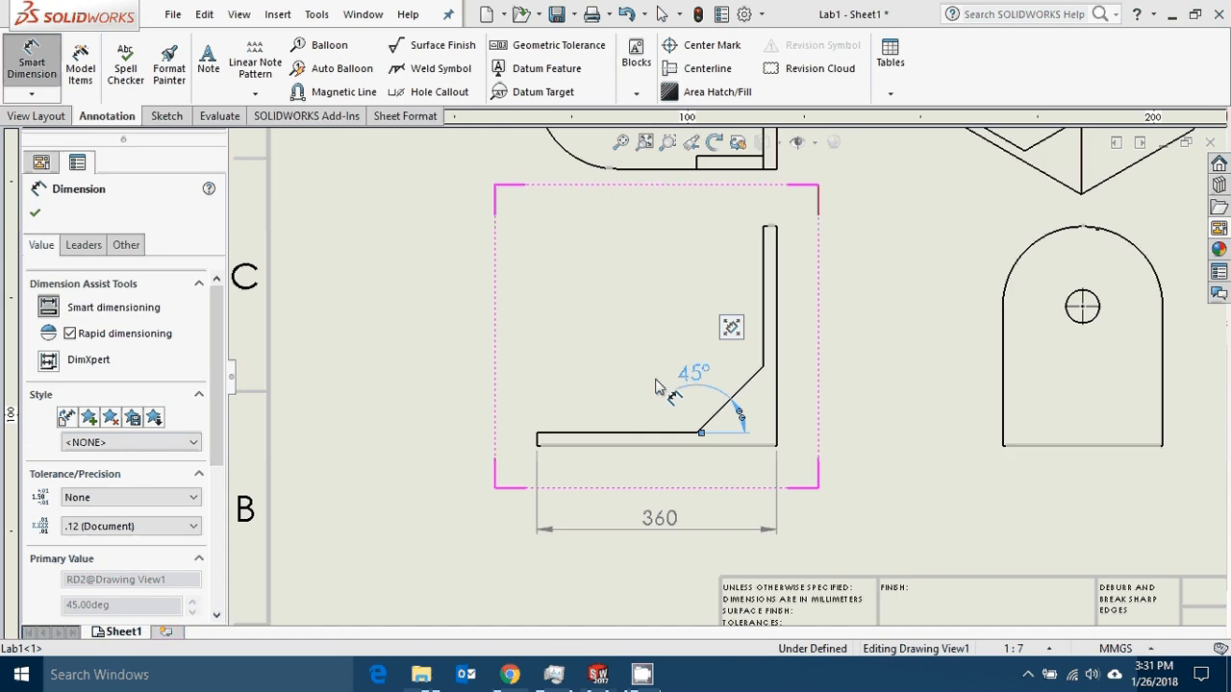
Move the overall length dimension slightly closer to the bottom edge of the front view.
scroll(735, 394, "up", 5)
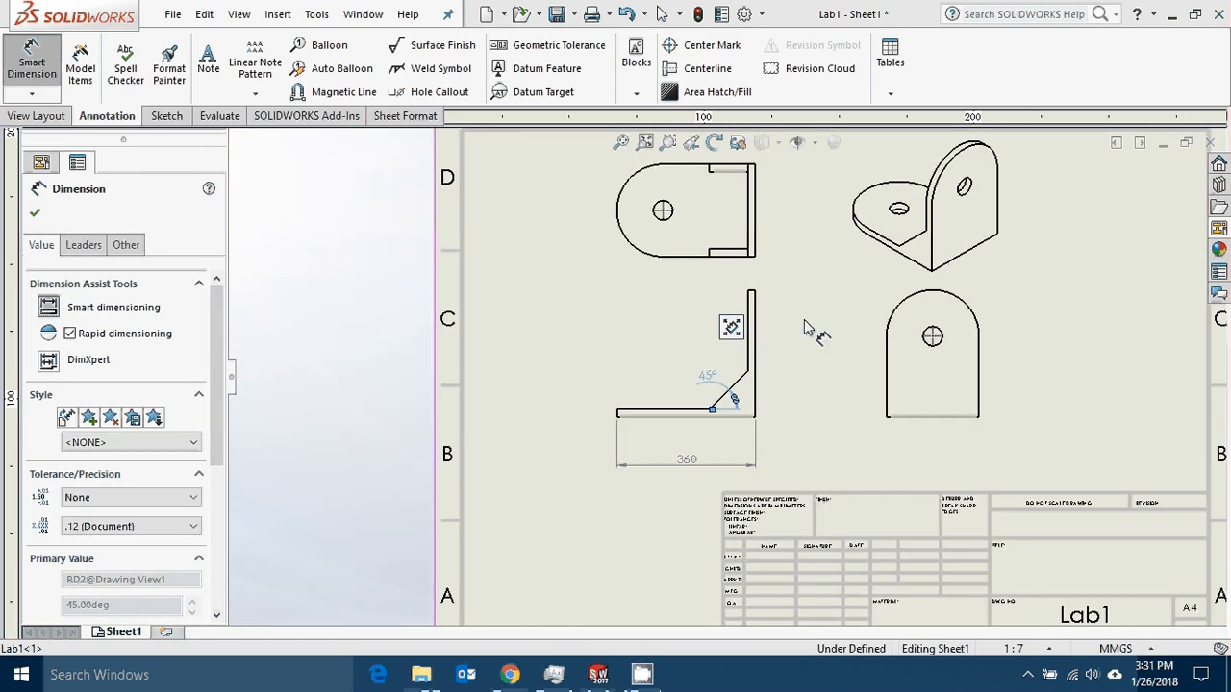
scroll(745, 352, "down", 1)
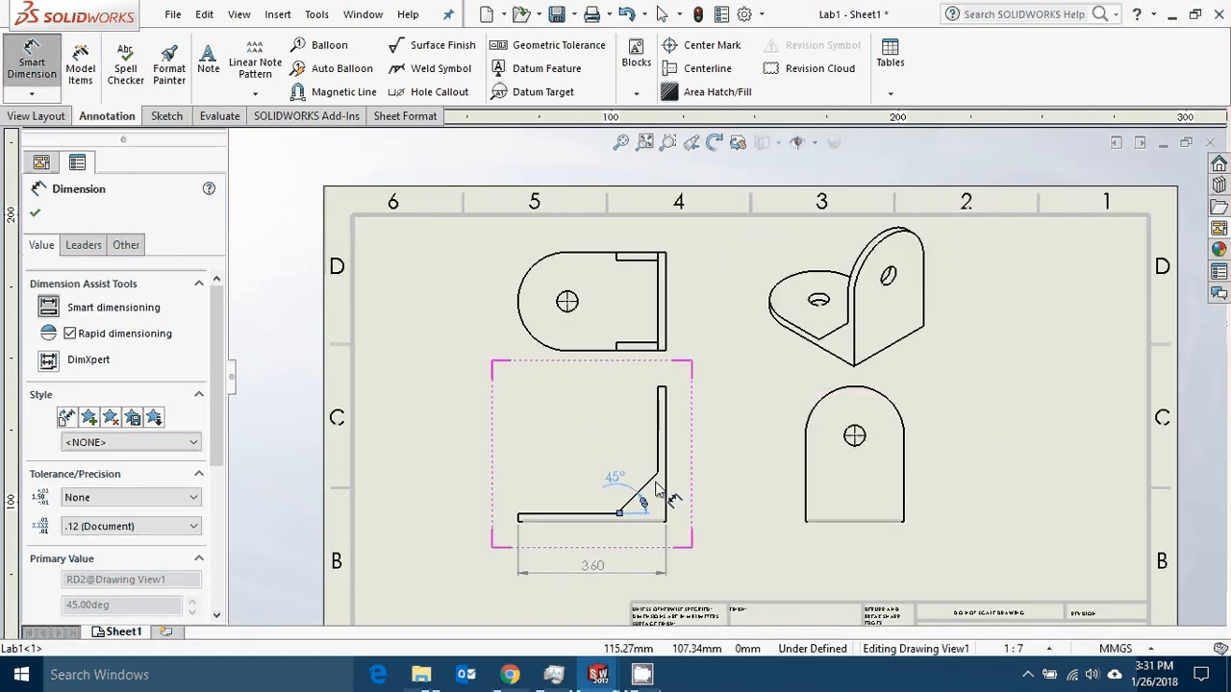
scroll(720, 390, "up", 1)
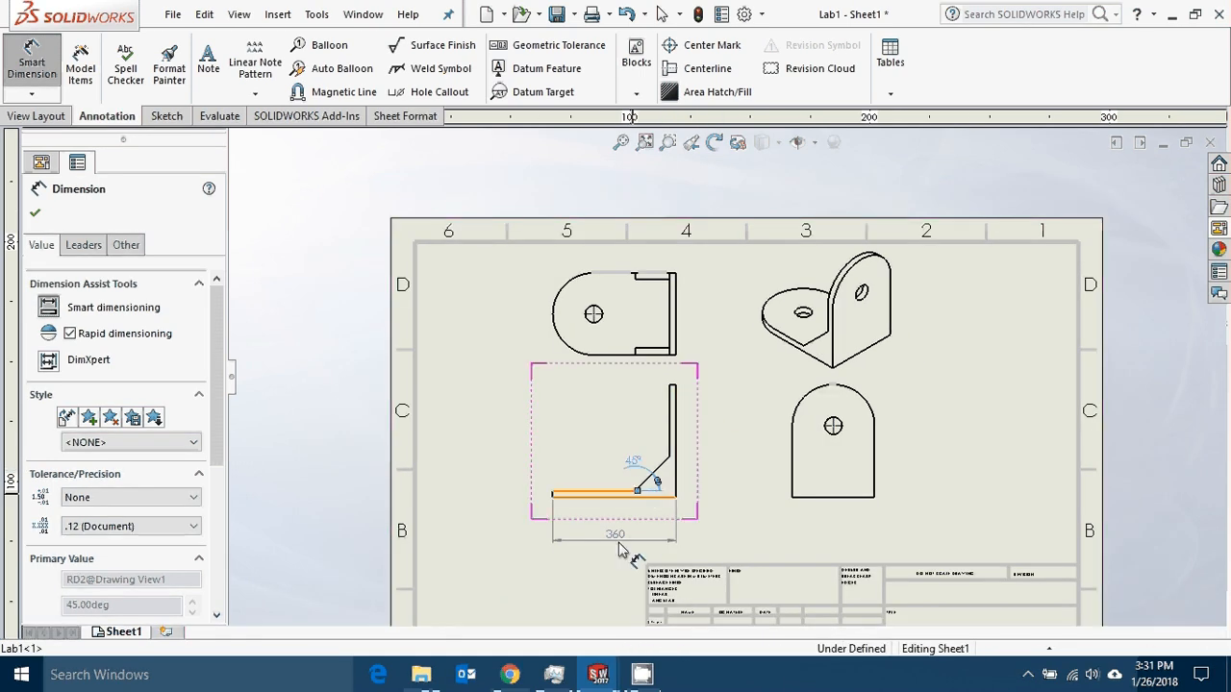
mouse_move(625, 542)
left_mouse_down()
mouse_move(621, 515)
mouse_move(630, 534)
left_mouse_up()
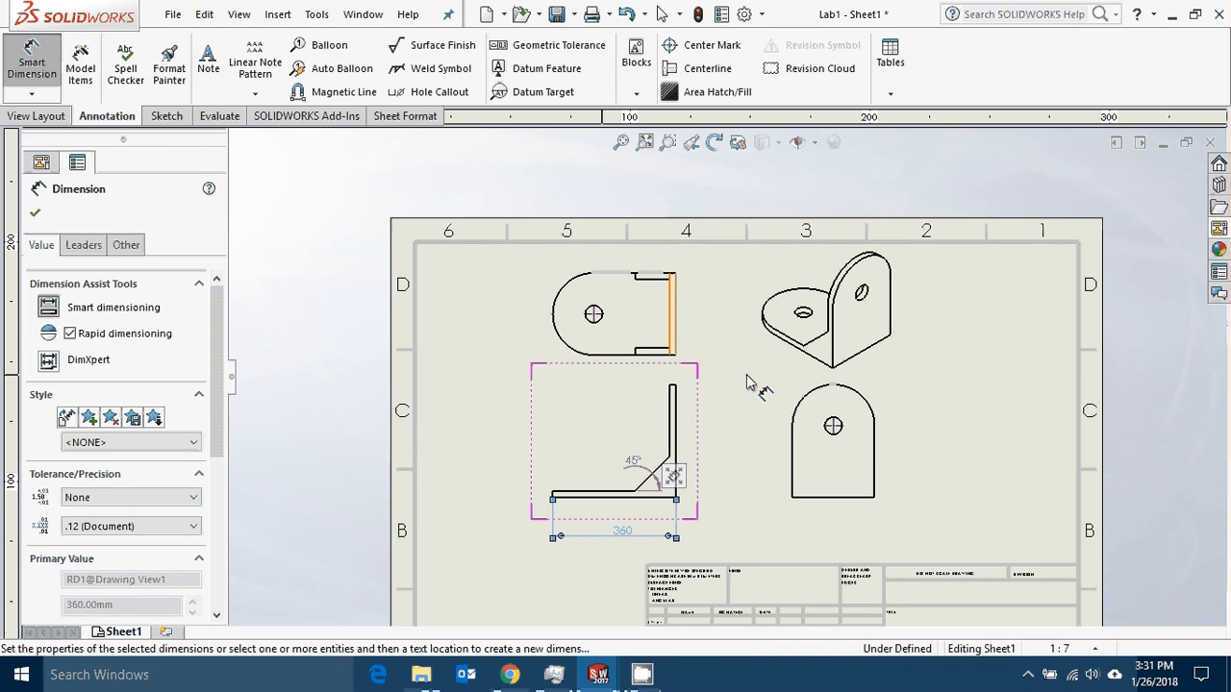
Dimension the full length of the outer straight edge of the upright plate in the top view, placing the text to its right.
scroll(741, 361, "down", 1)
scroll(662, 291, "down", 1)
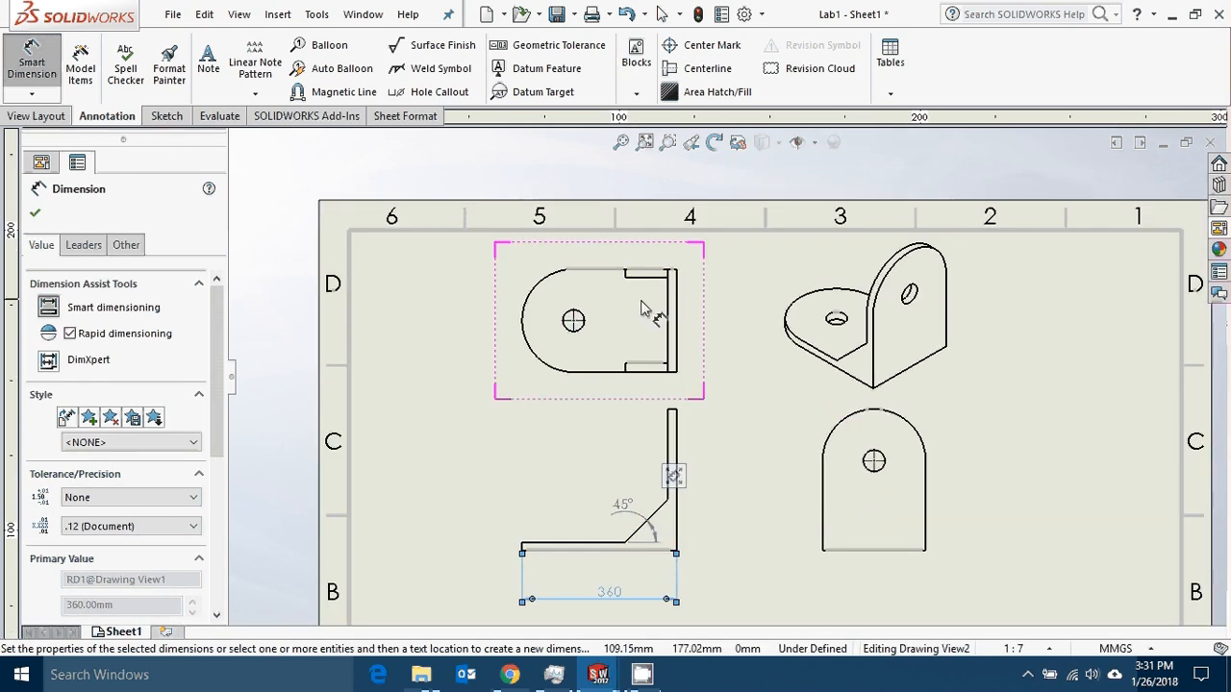
scroll(710, 313, "down", 1)
scroll(710, 313, "down", 2)
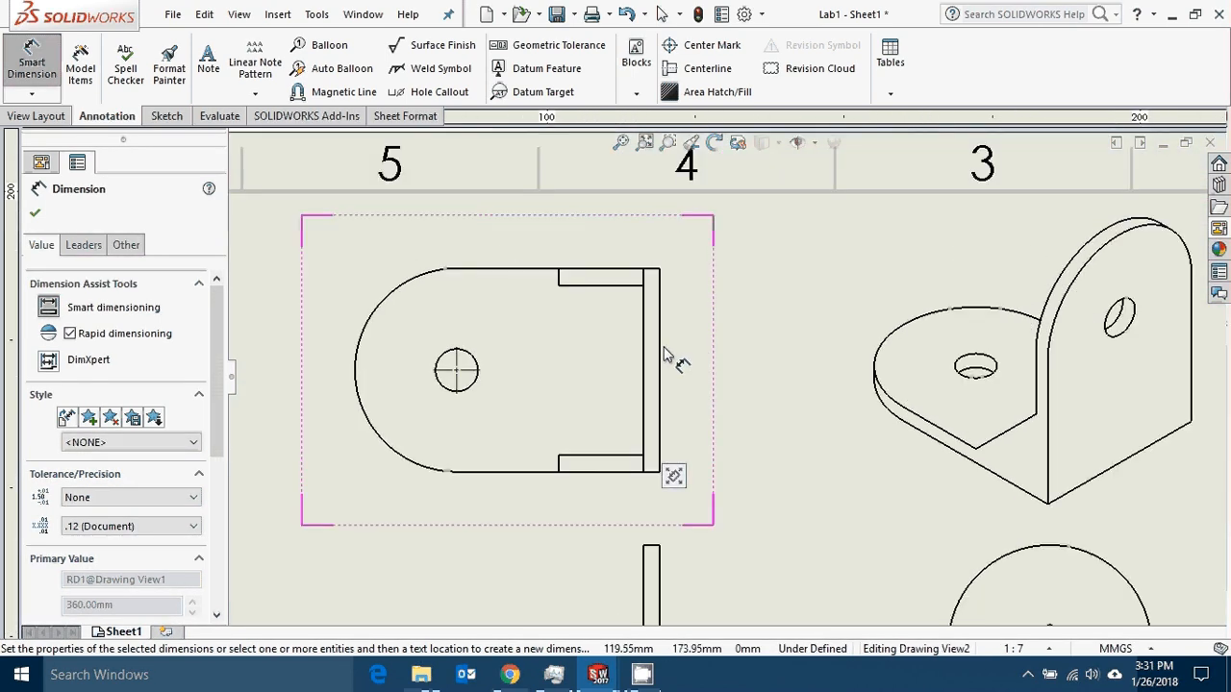
left_click(660, 352)
left_click(723, 367)
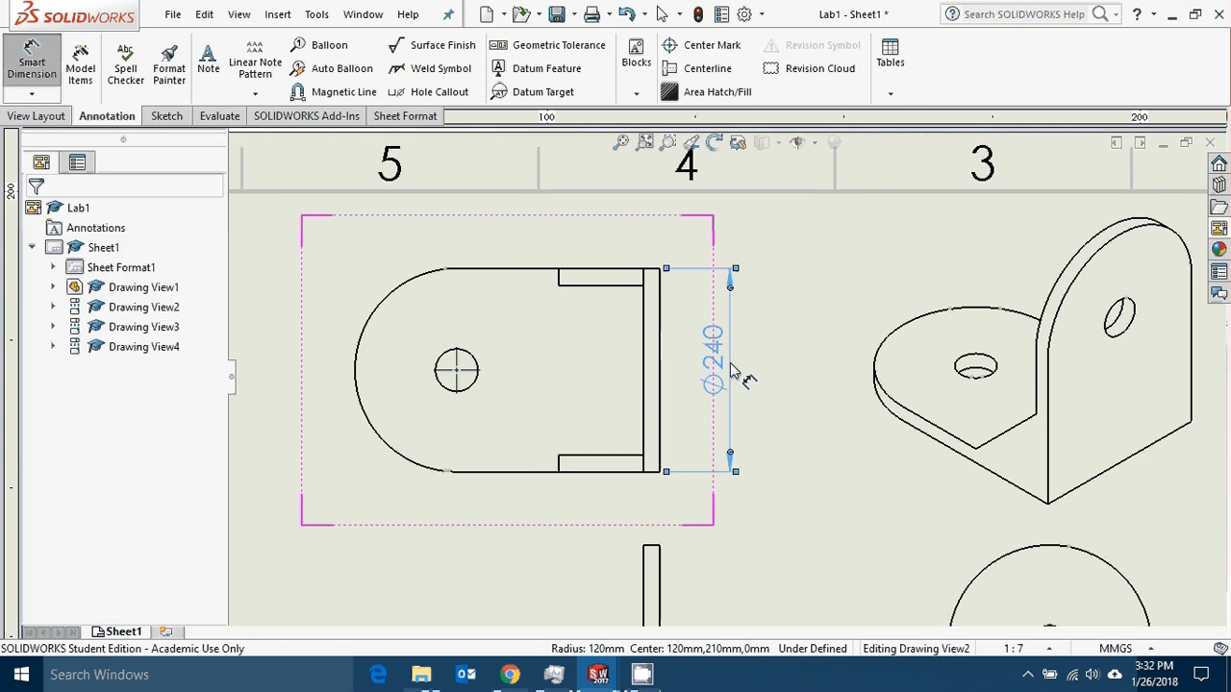
Dimension the bottom edge of the side view with Smart Dimension, placing the text below the view.
scroll(756, 349, "up", 2)
scroll(756, 336, "up", 2)
scroll(860, 489, "down", 3)
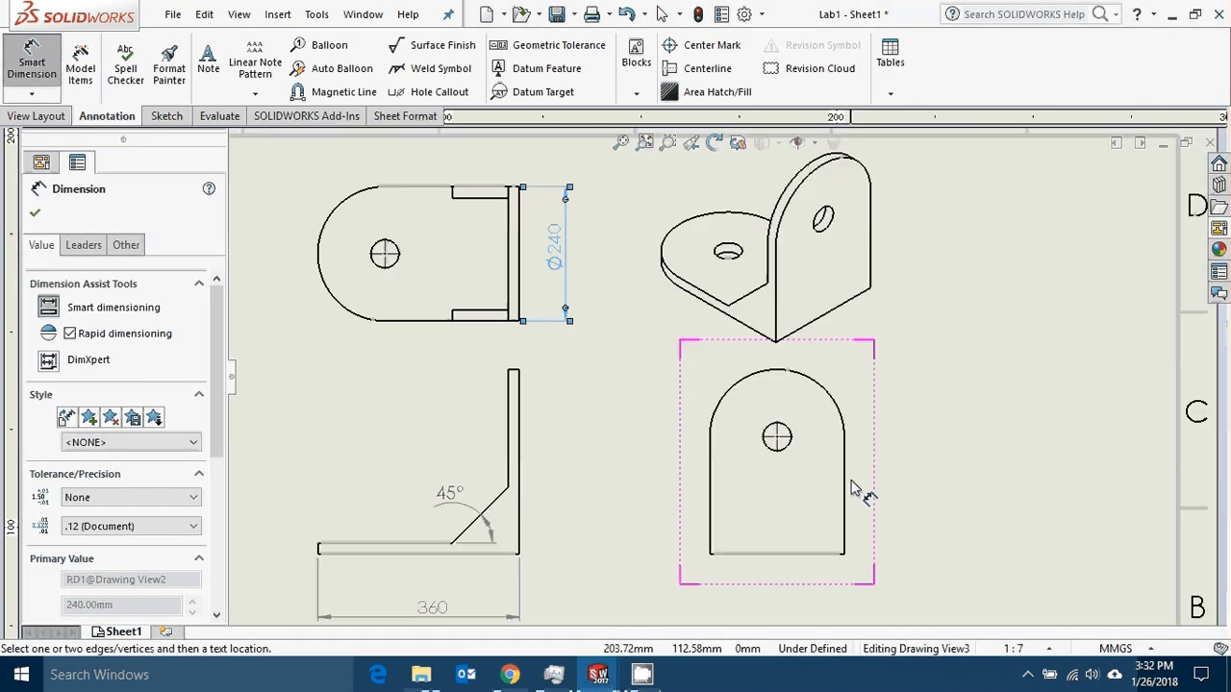
scroll(673, 390, "up", 1)
scroll(673, 390, "down", 1)
left_click(700, 402)
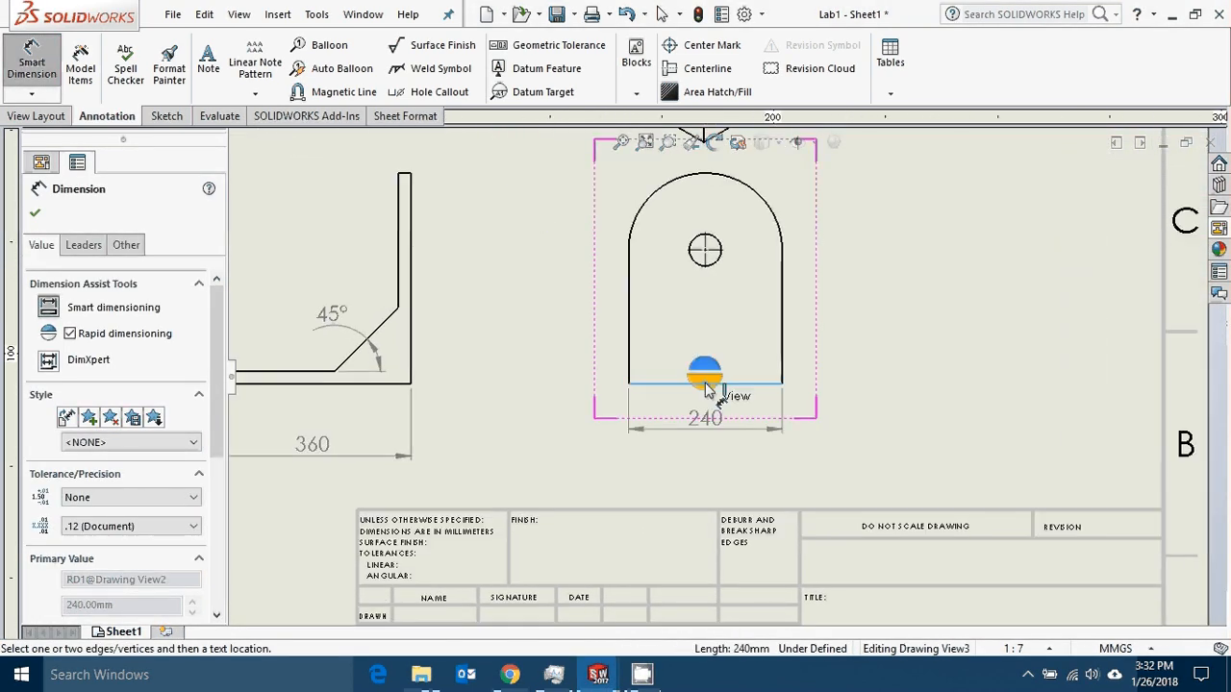
left_click(737, 456)
scroll(731, 433, "up", 4)
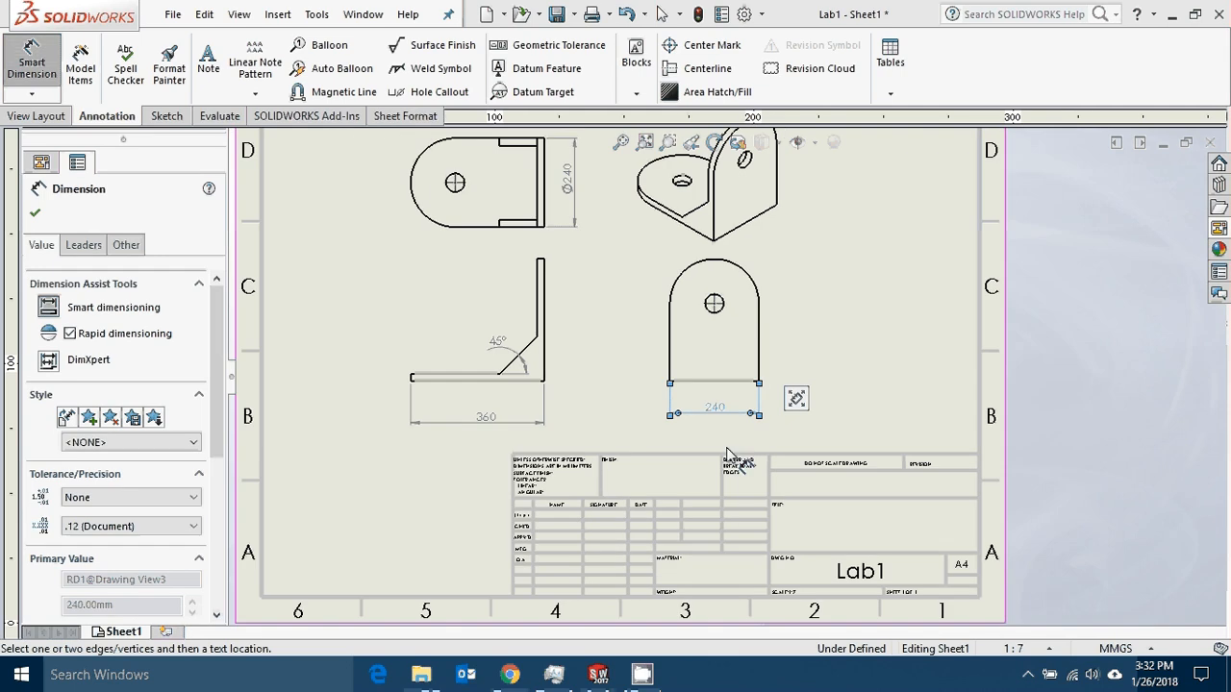
scroll(712, 393, "down", 3)
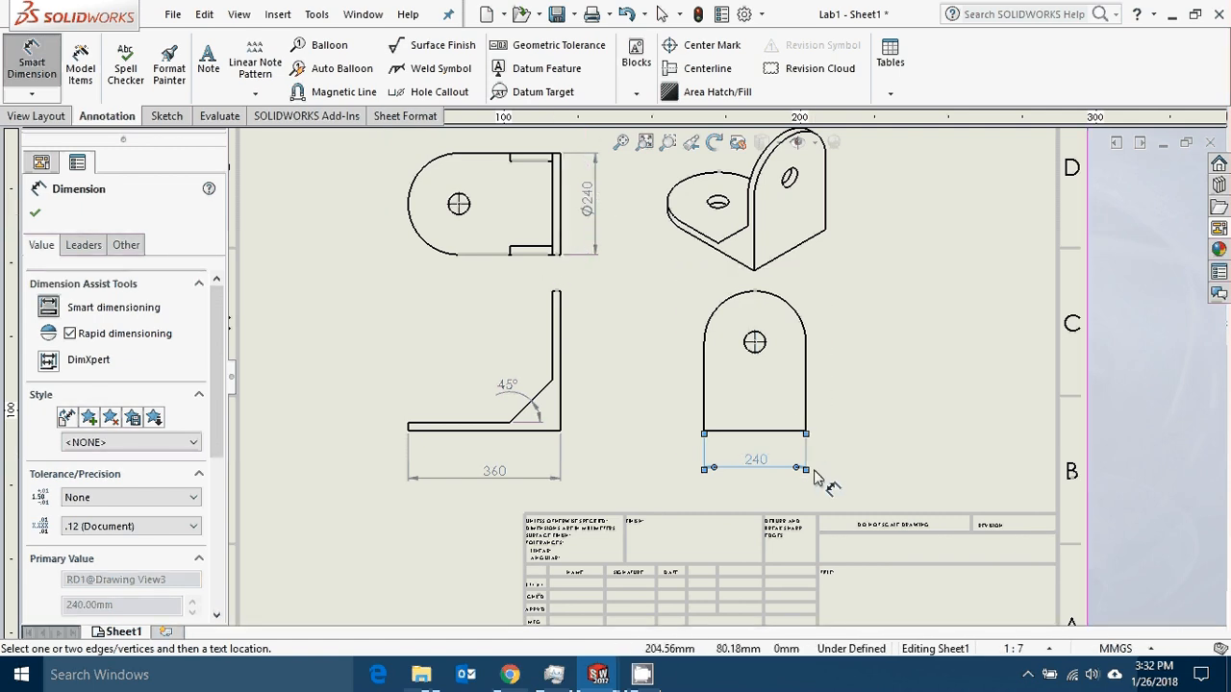
Delete the width dimension below the side view.
key("Escape")
left_click(756, 473)
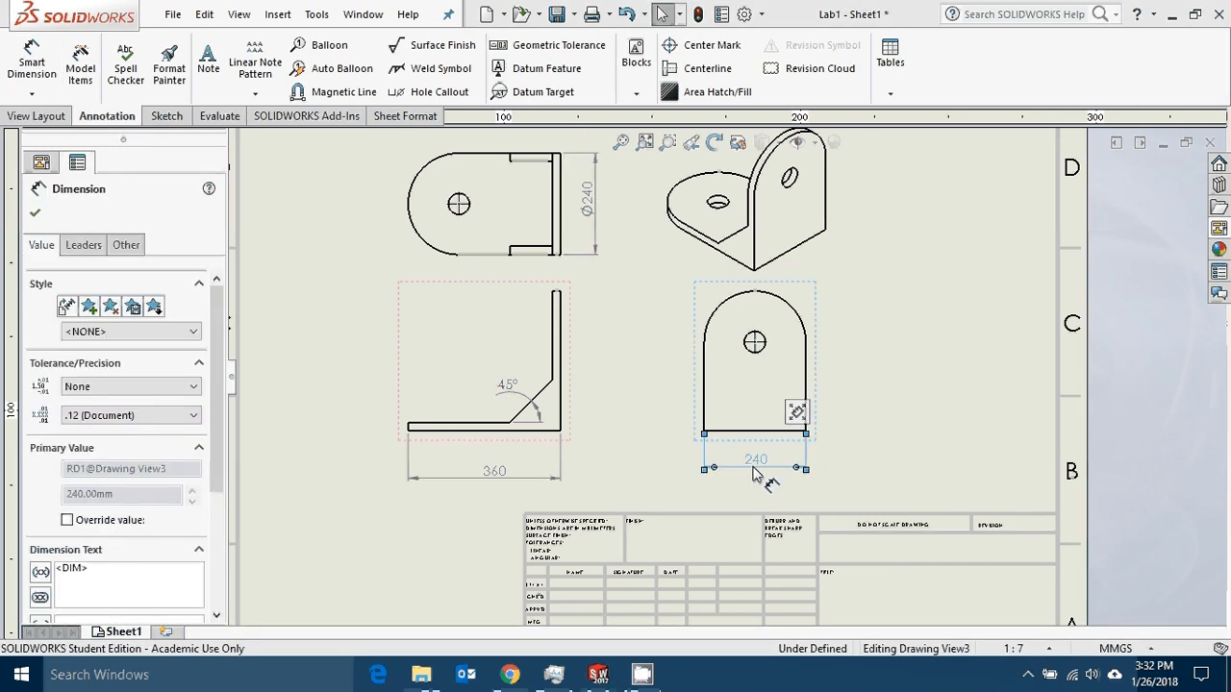
key("Delete")
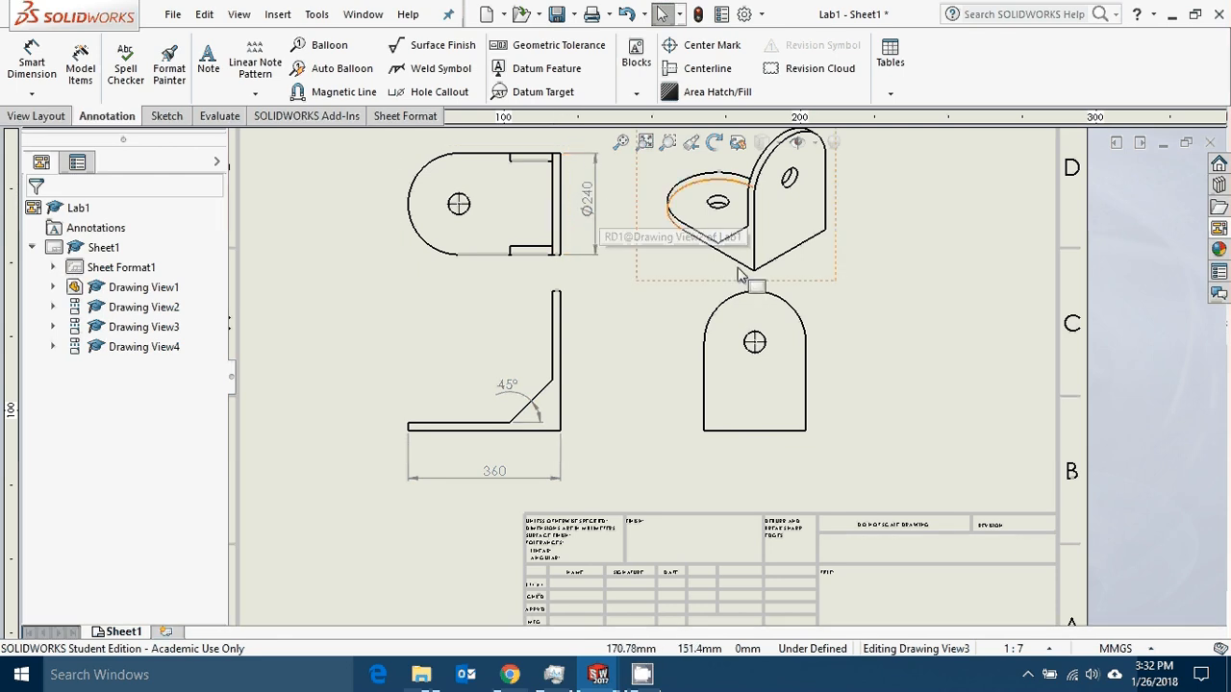
Dimension the diameter of the hole in the top view with Smart Dimension, placing the text diagonally above the rounded end.
scroll(731, 393, "up", 2)
scroll(632, 272, "down", 1)
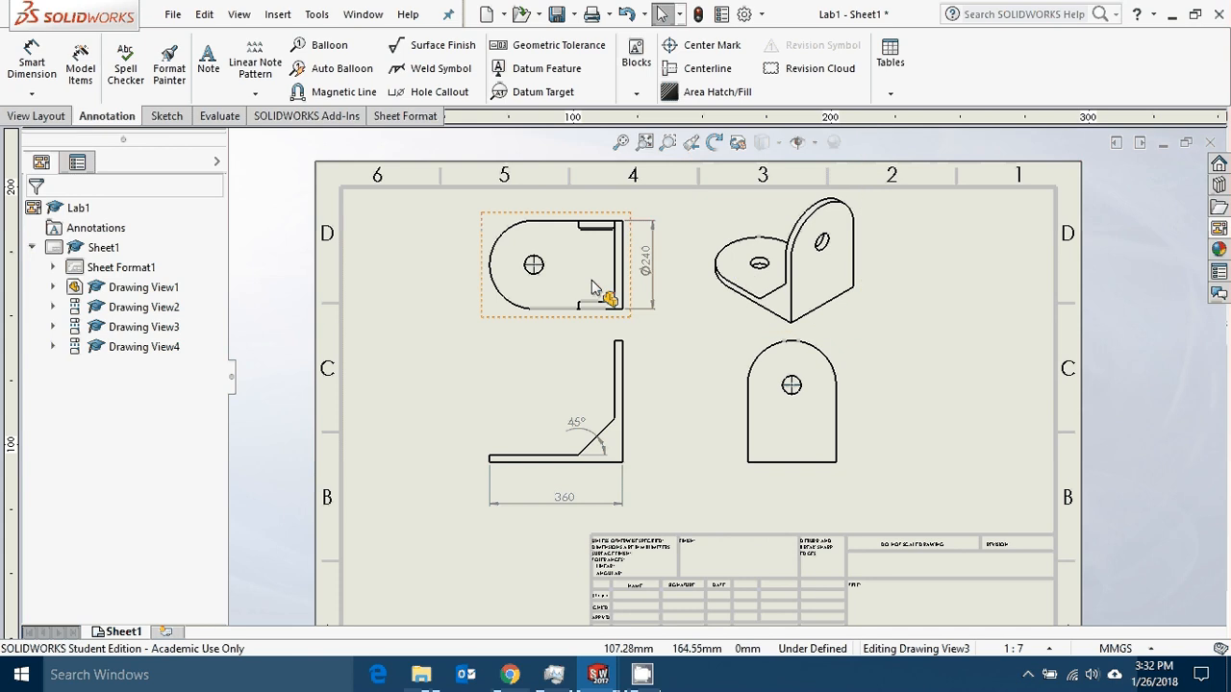
scroll(597, 282, "up", 1)
scroll(598, 280, "down", 2)
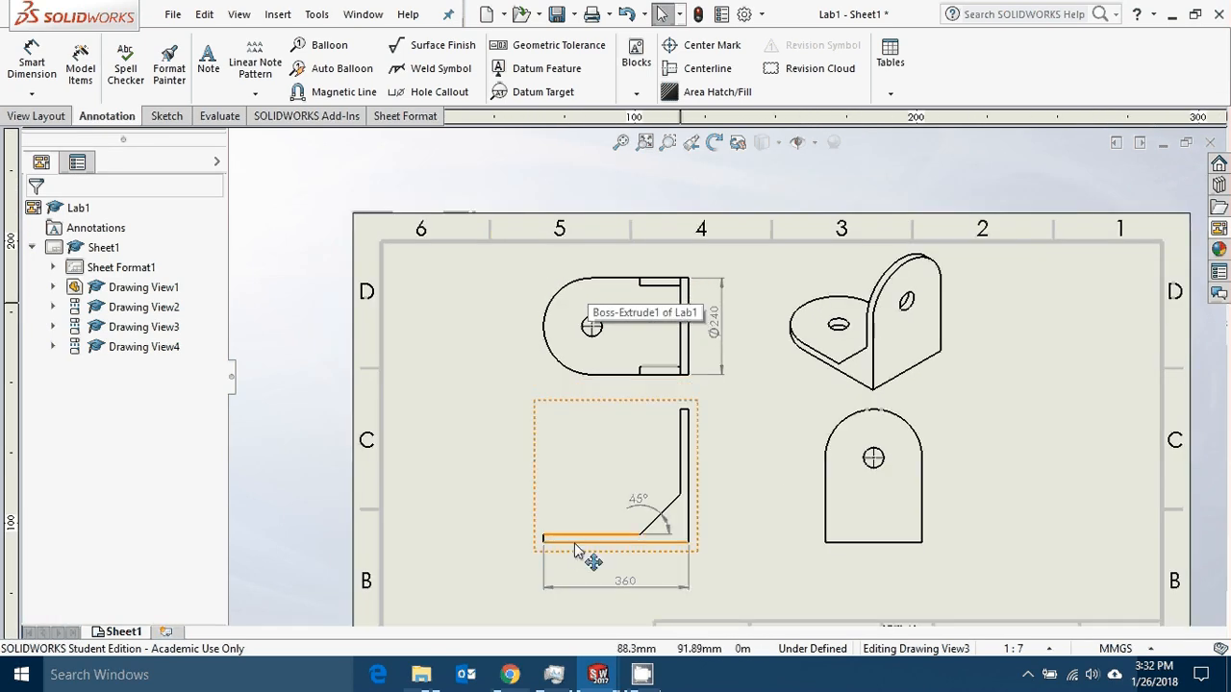
scroll(757, 444, "down", 2)
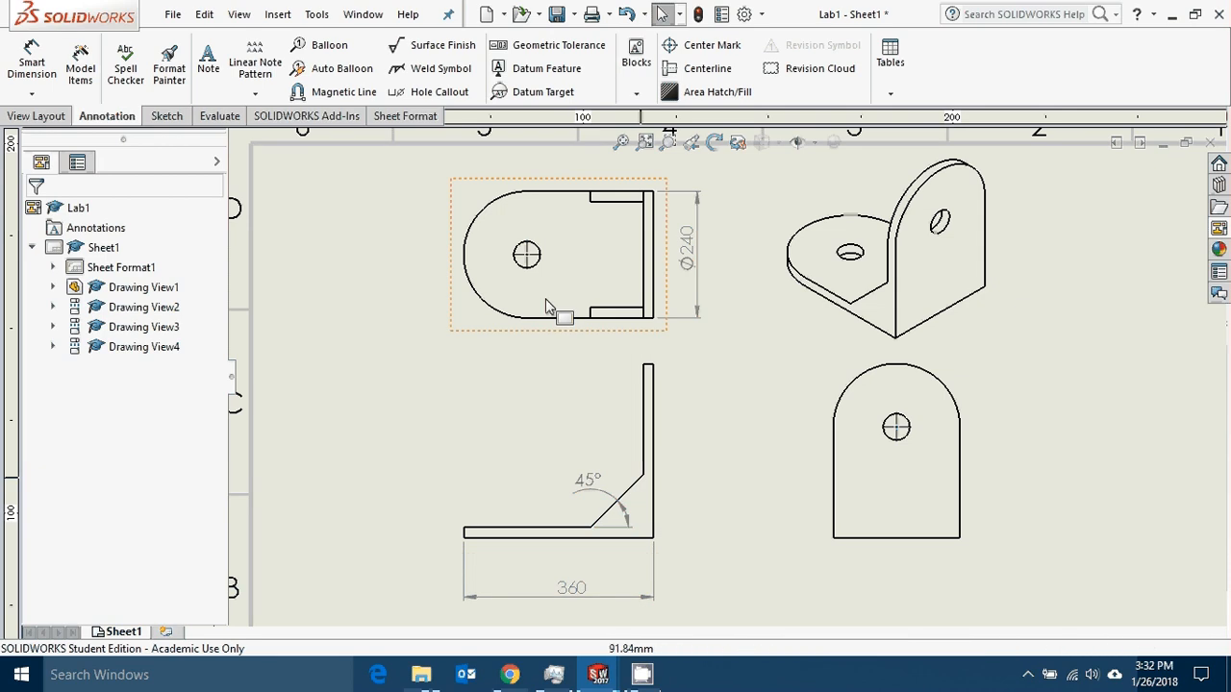
left_click(535, 265)
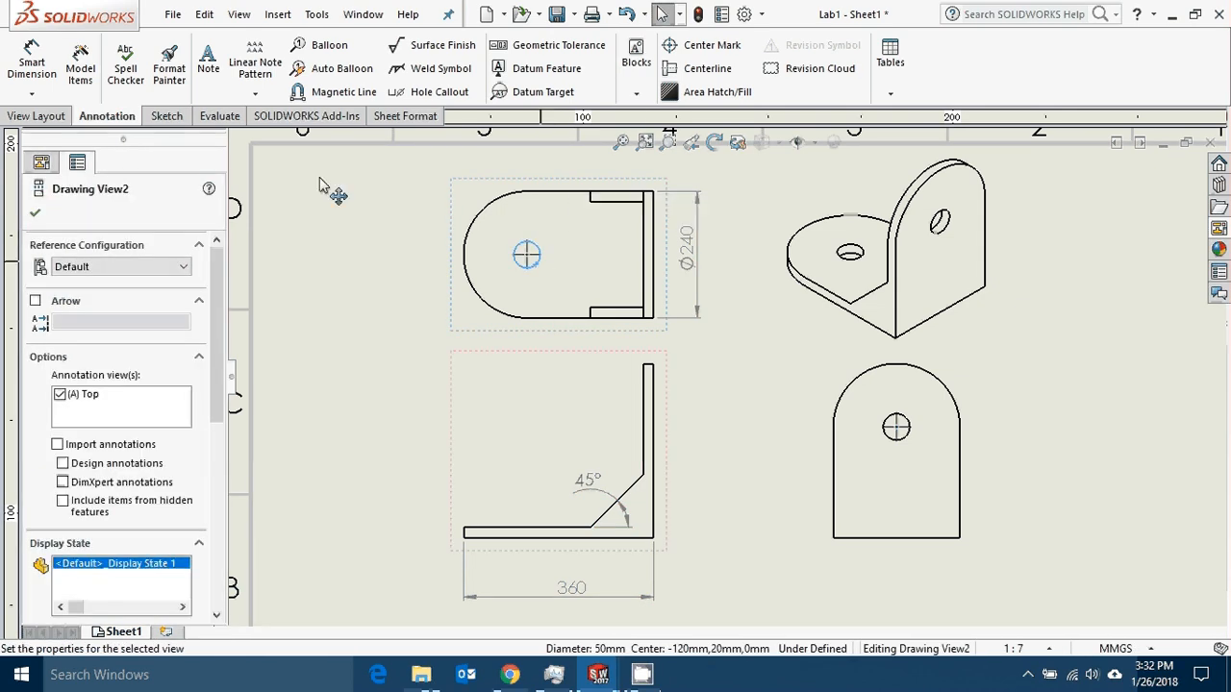
left_click(32, 59)
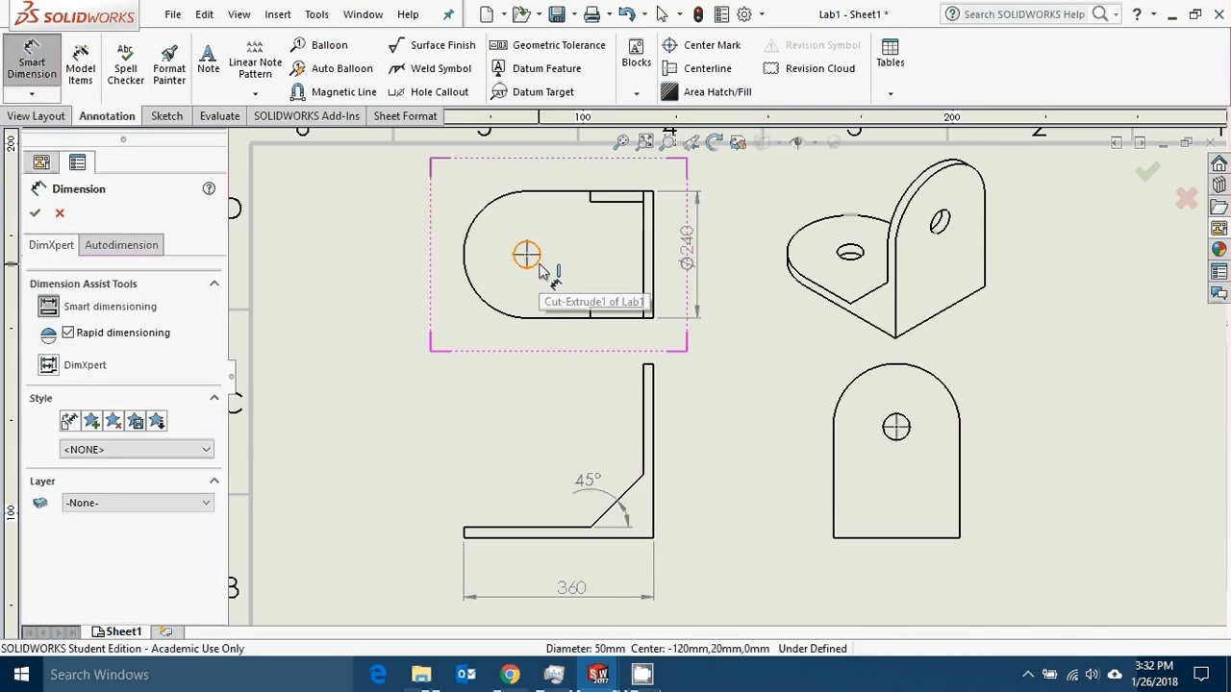
left_click(485, 221)
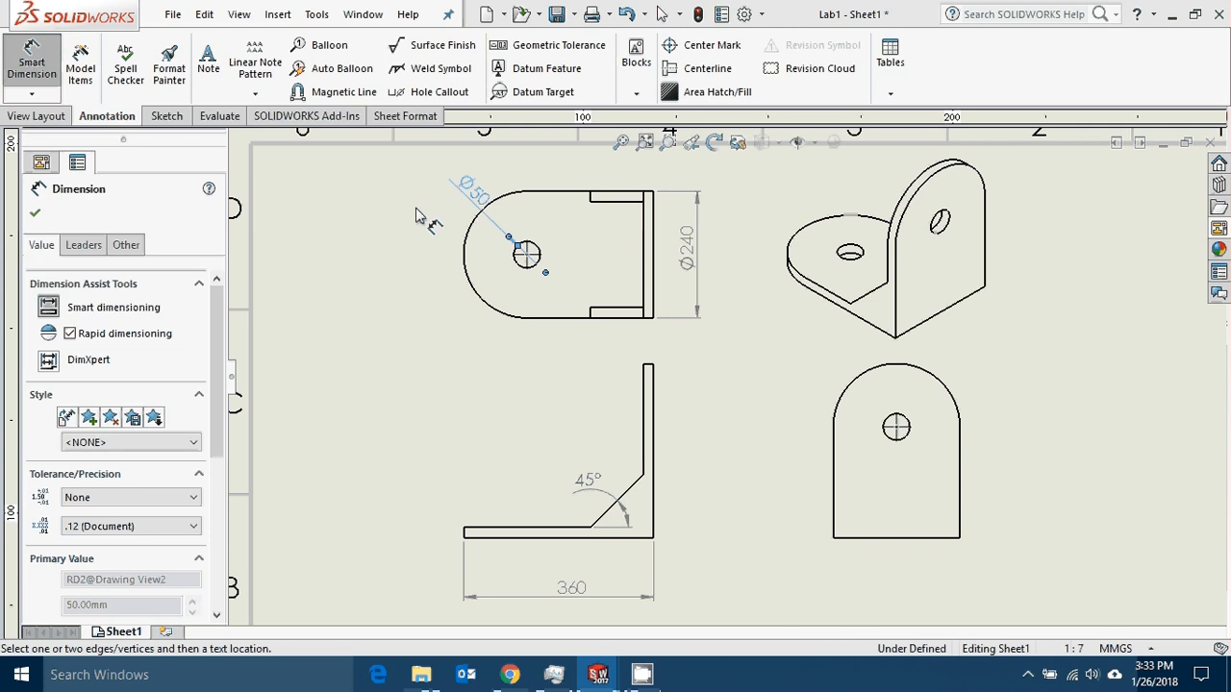
left_click_drag(453, 178, 459, 200)
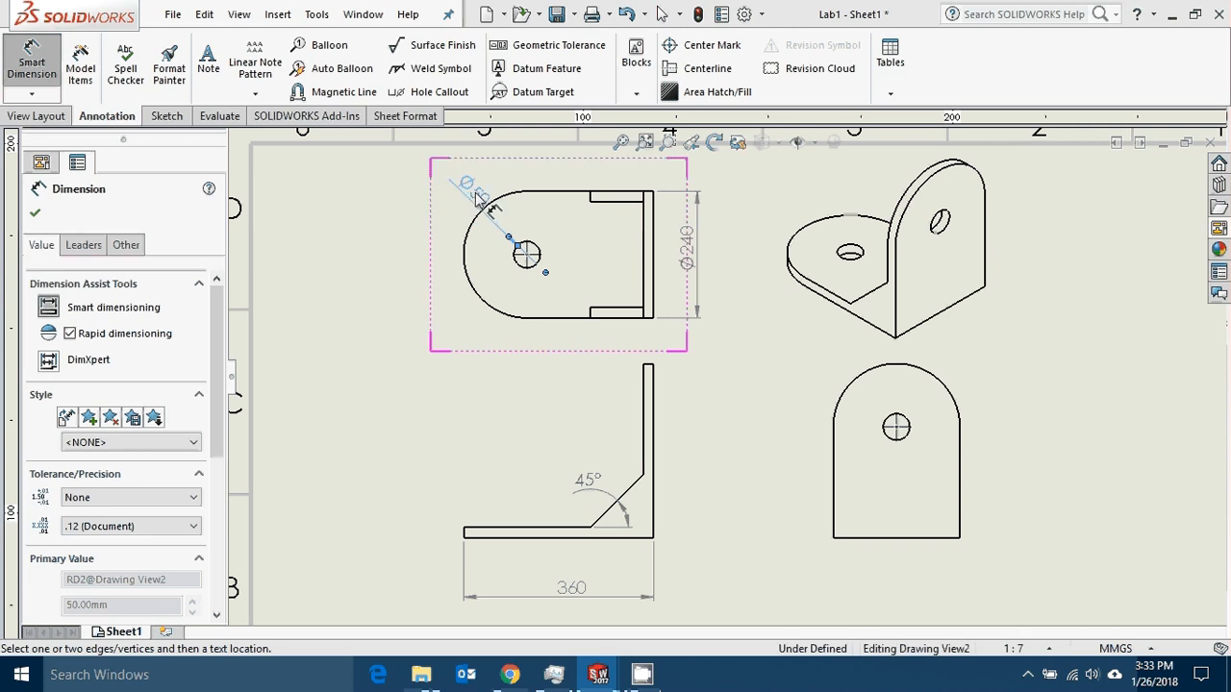
Delete the hole diameter dimension from the top view.
scroll(627, 269, "up", 3)
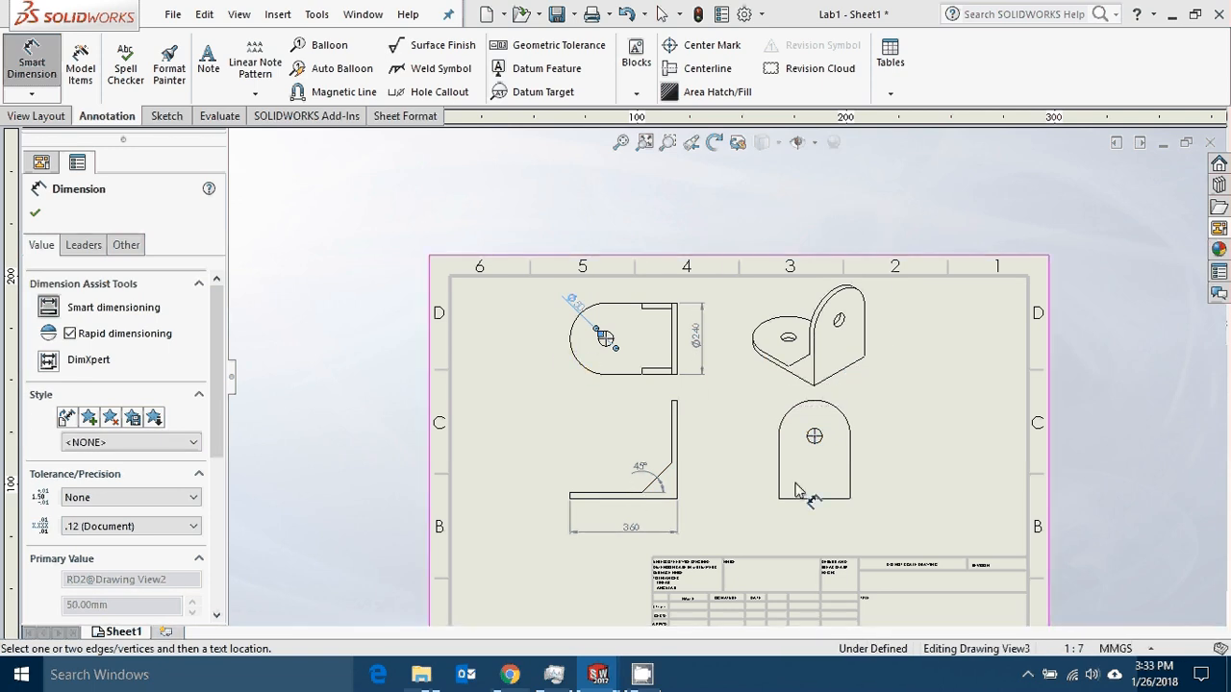
scroll(635, 352, "down", 1)
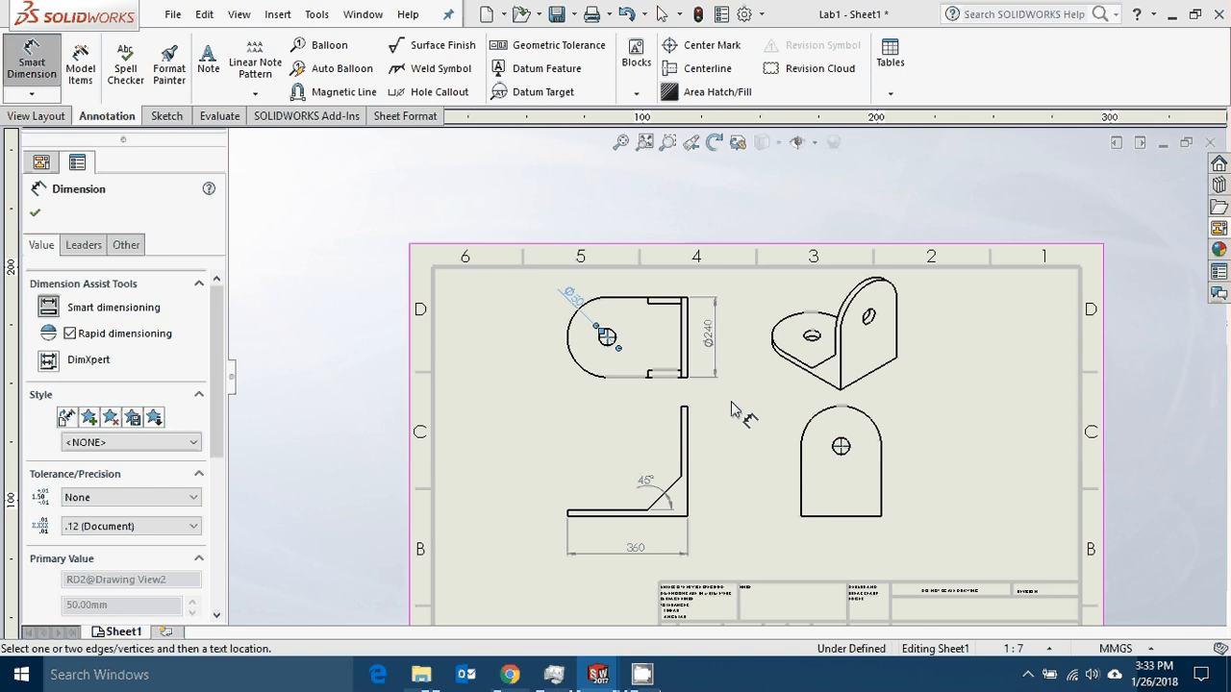
scroll(634, 327, "down", 2)
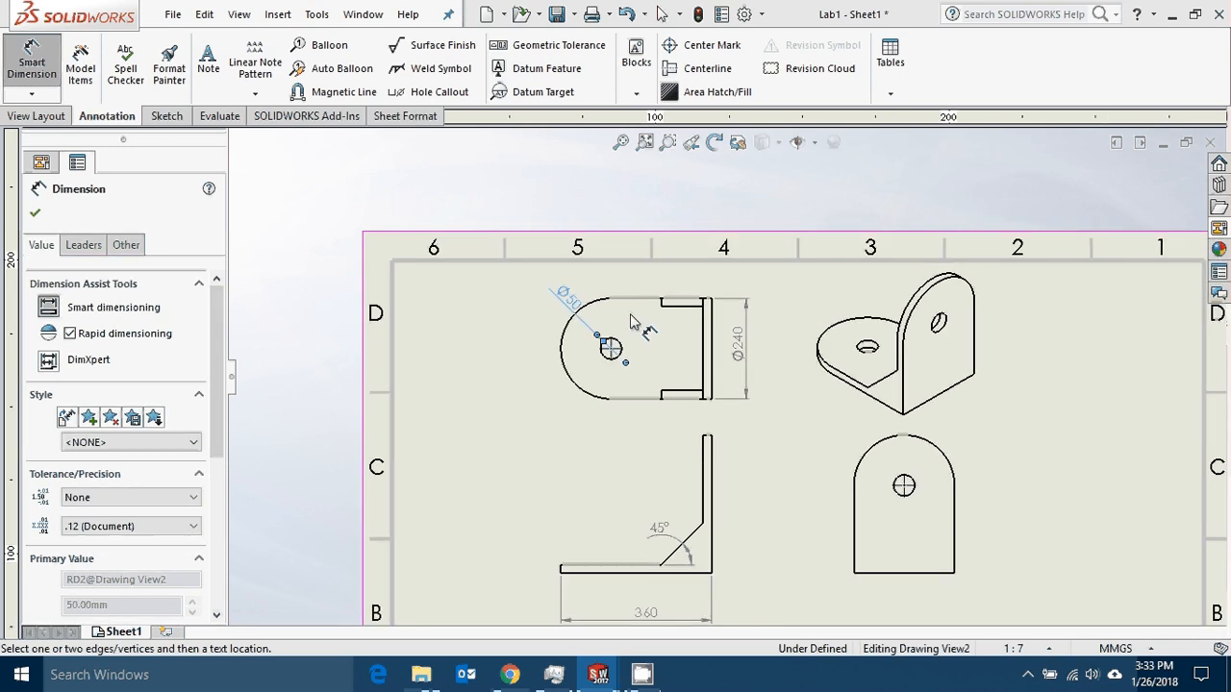
scroll(555, 296, "up", 1)
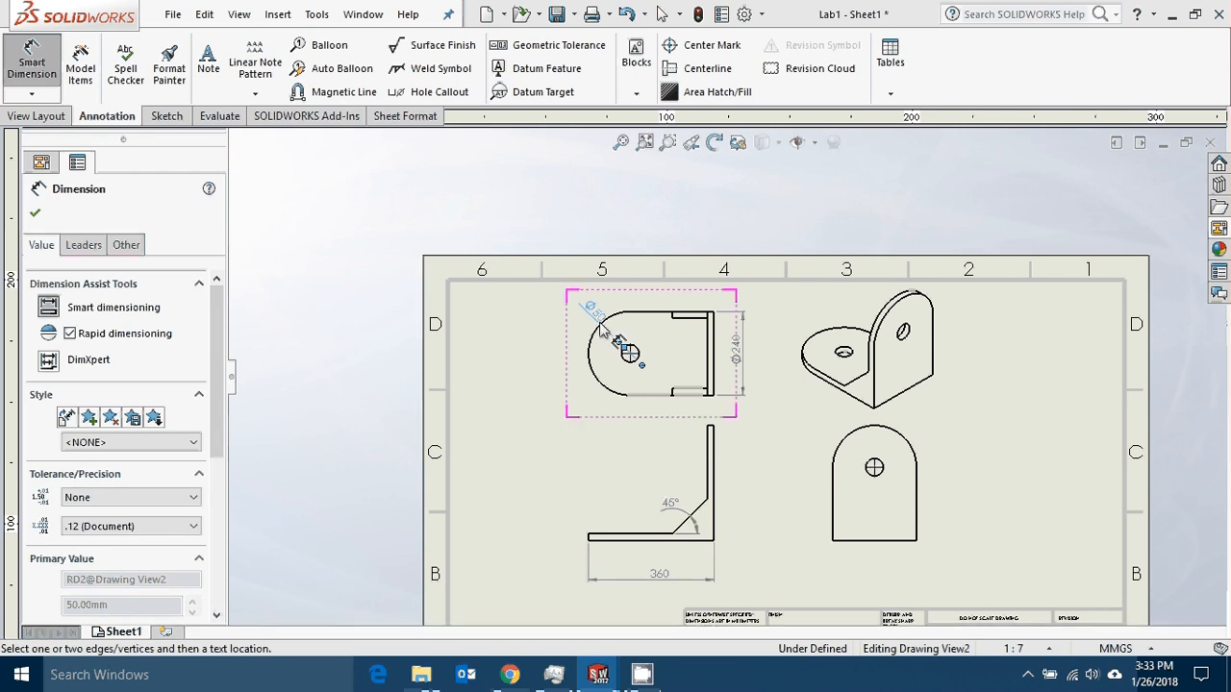
key("Escape")
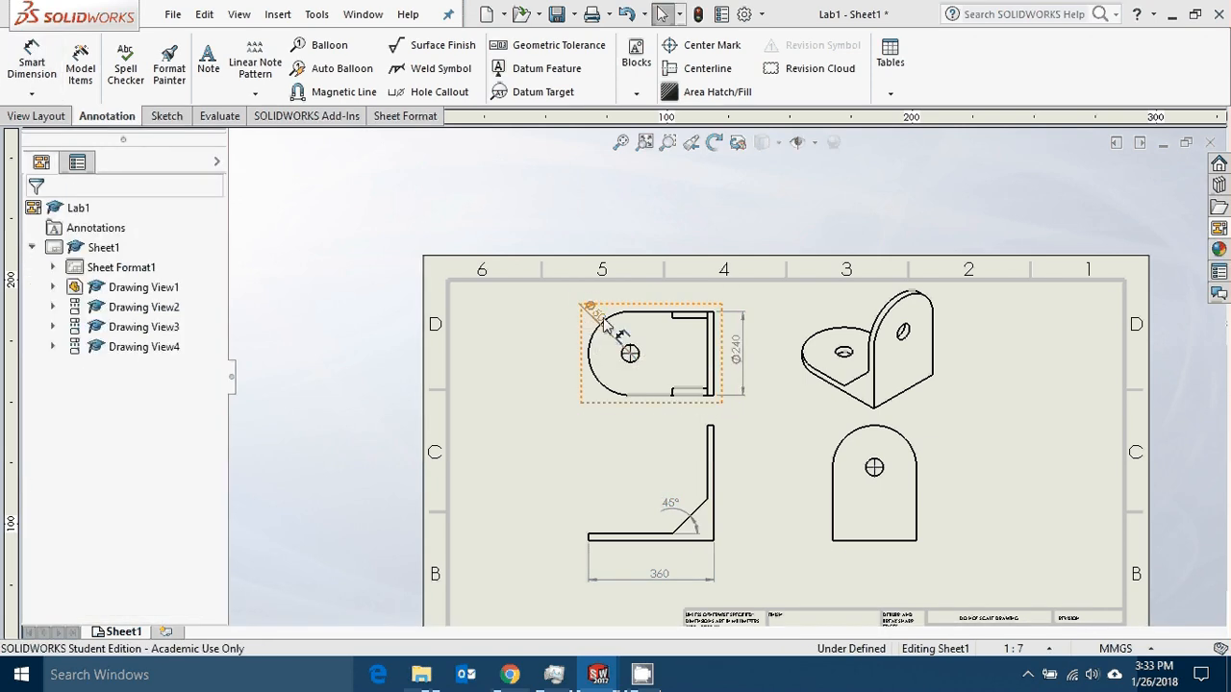
left_click(596, 321)
key("Delete")
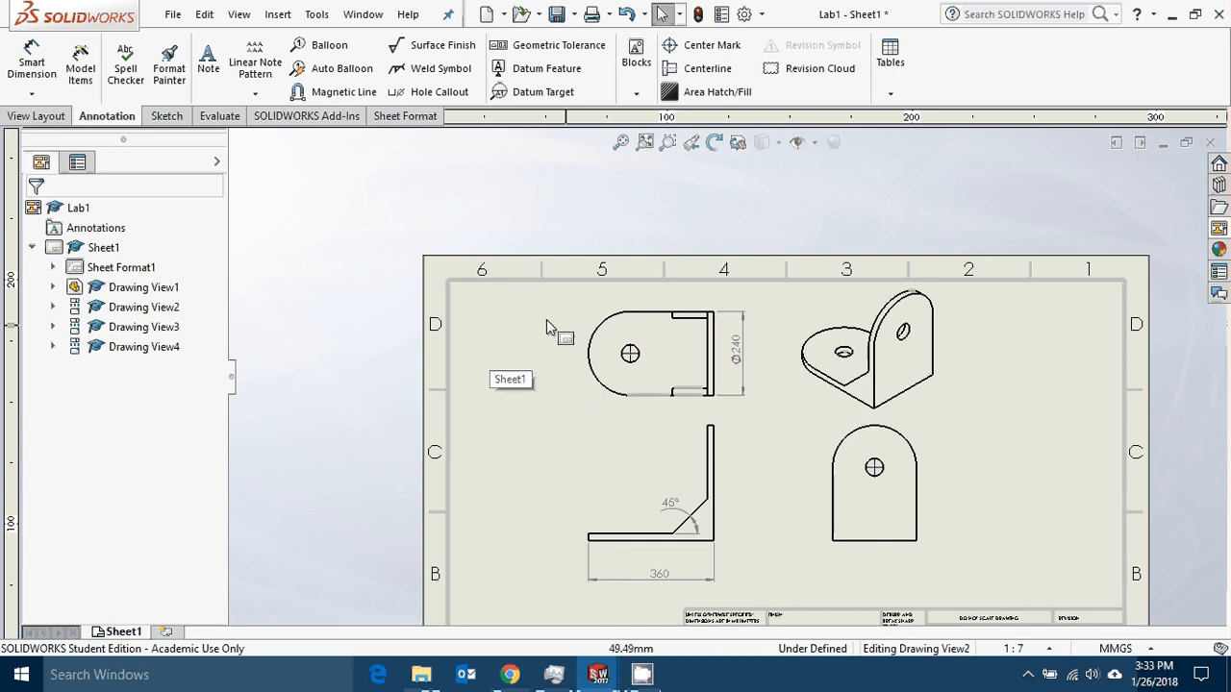
In the system options, set tangent edges to Removed for the drawing display style and for part/assembly display.
scroll(652, 388, "up", 3)
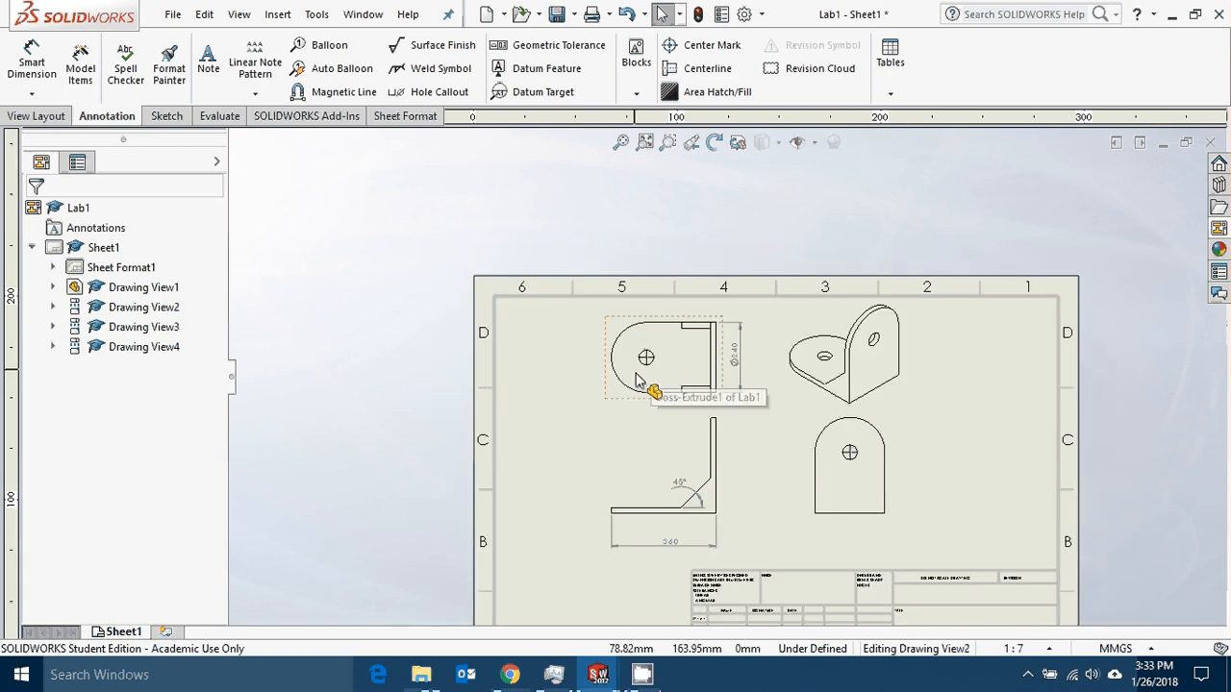
scroll(816, 407, "down", 2)
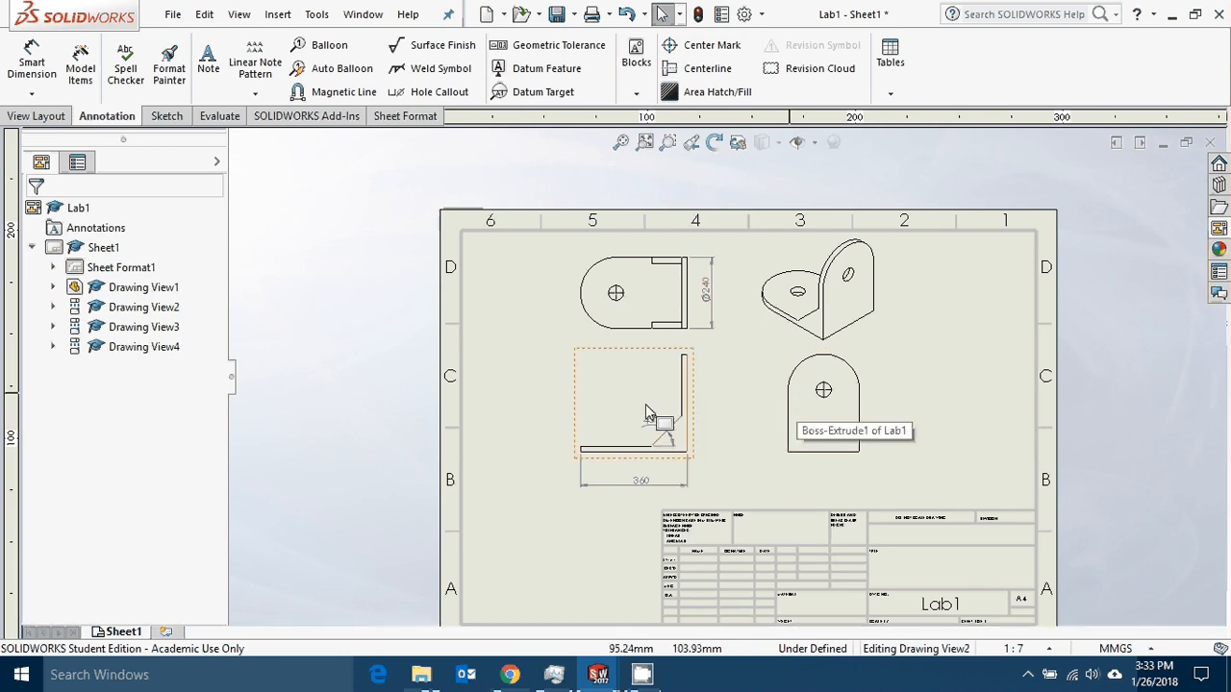
left_click(746, 15)
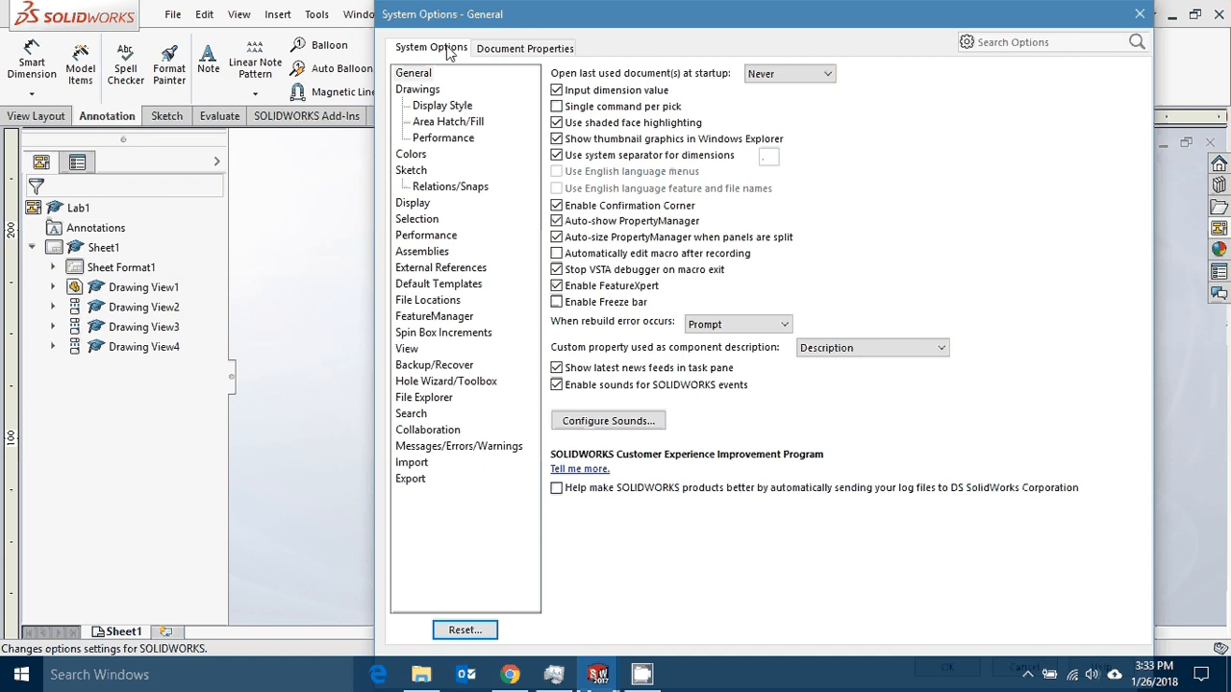
left_click(449, 108)
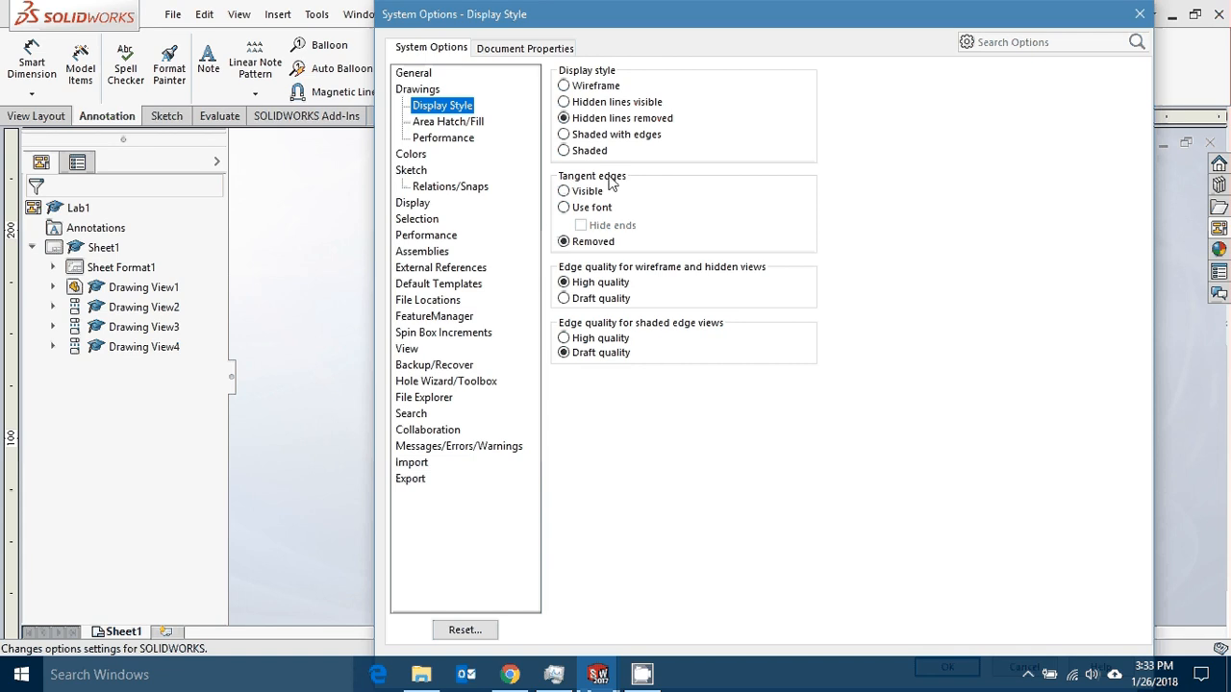
left_click(584, 244)
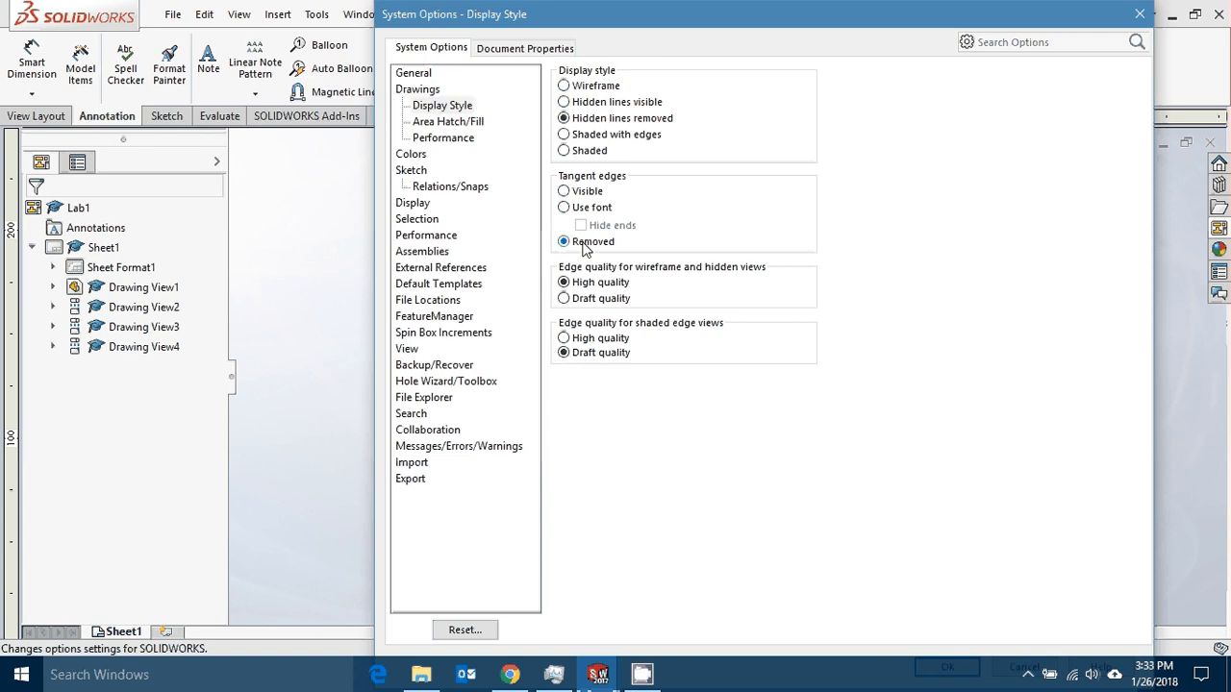
left_click(413, 204)
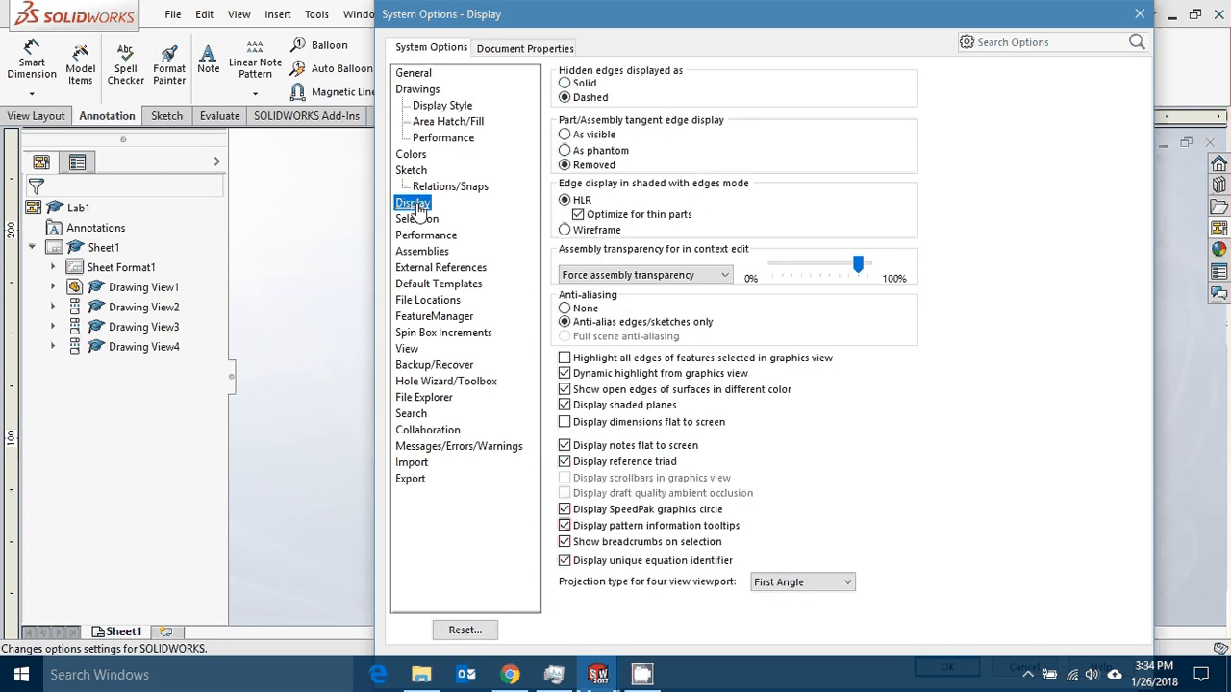
left_click(597, 168)
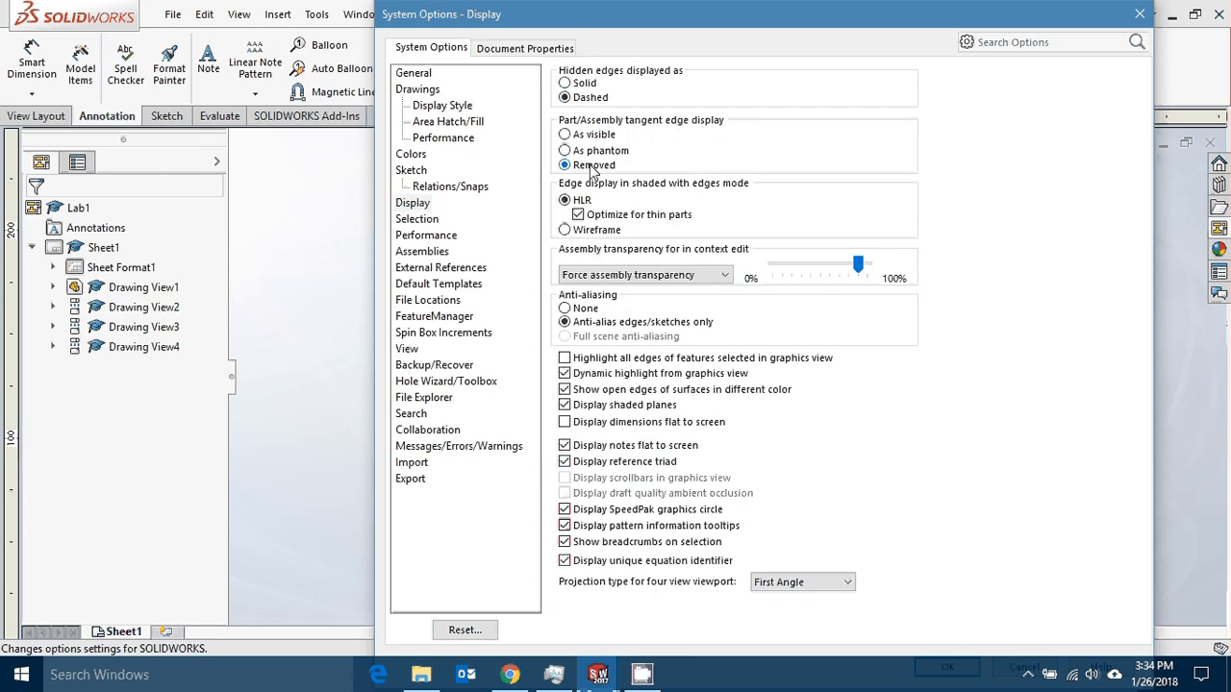
In the document properties, set the text position of diameter and linear dimensions to Broken Leader, Horizontal Text.
left_click(528, 50)
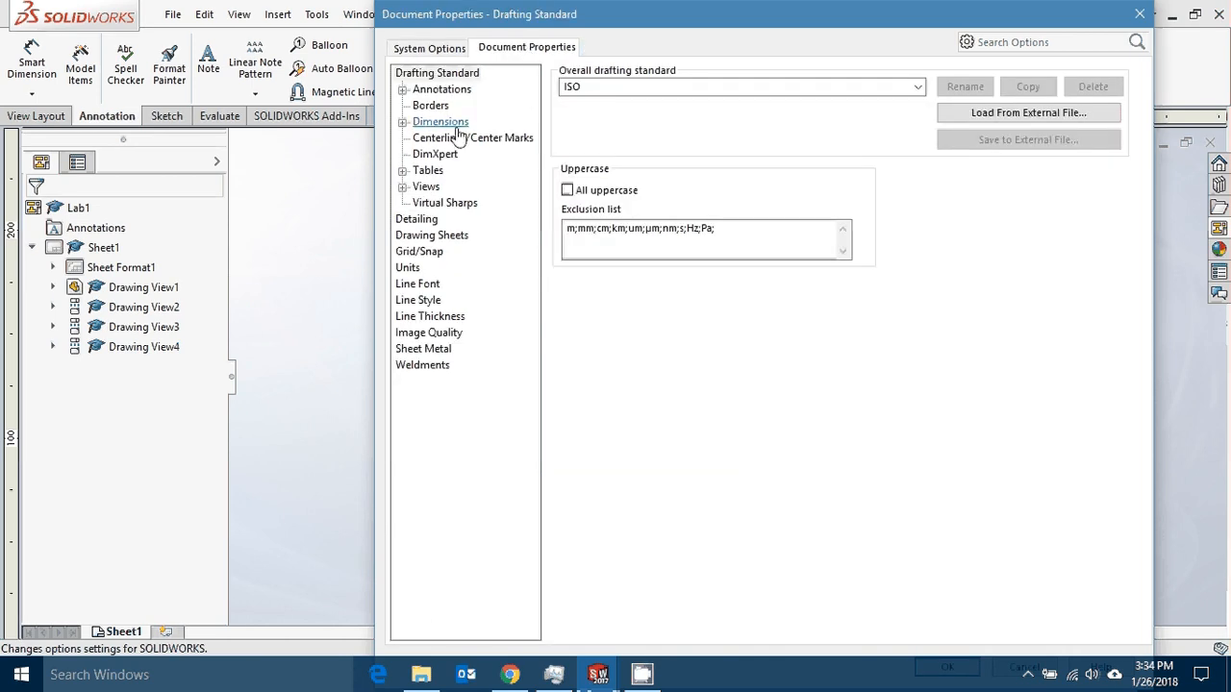
left_click(404, 123)
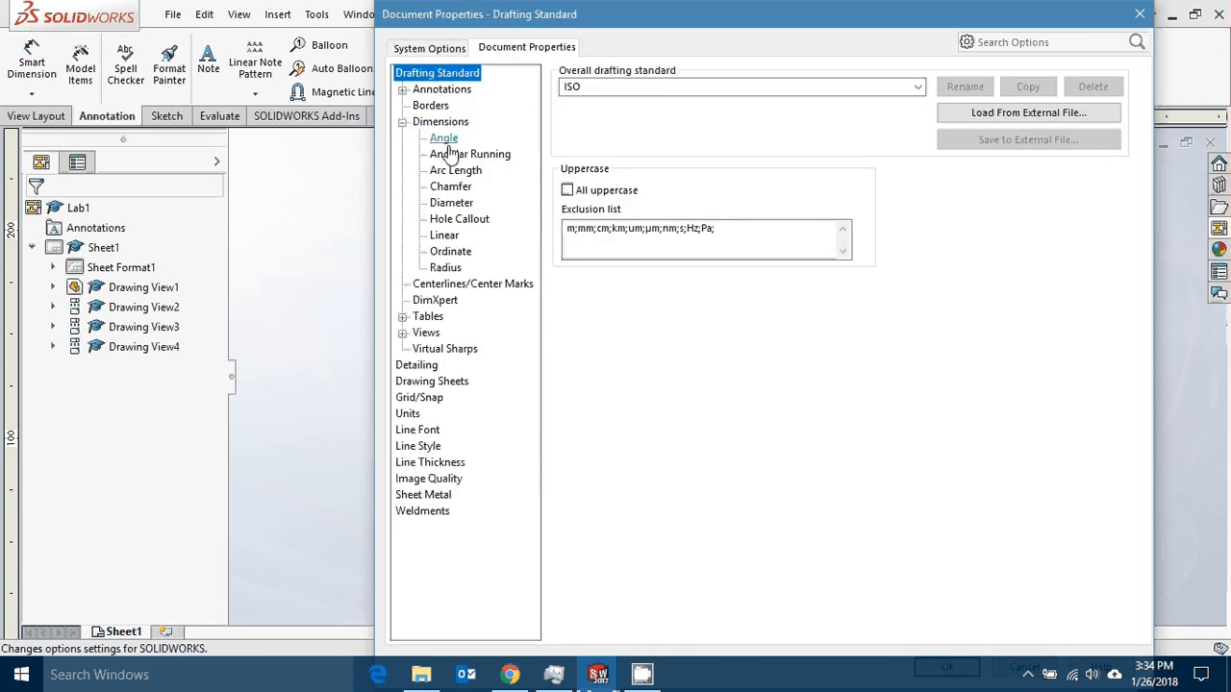
left_click(462, 204)
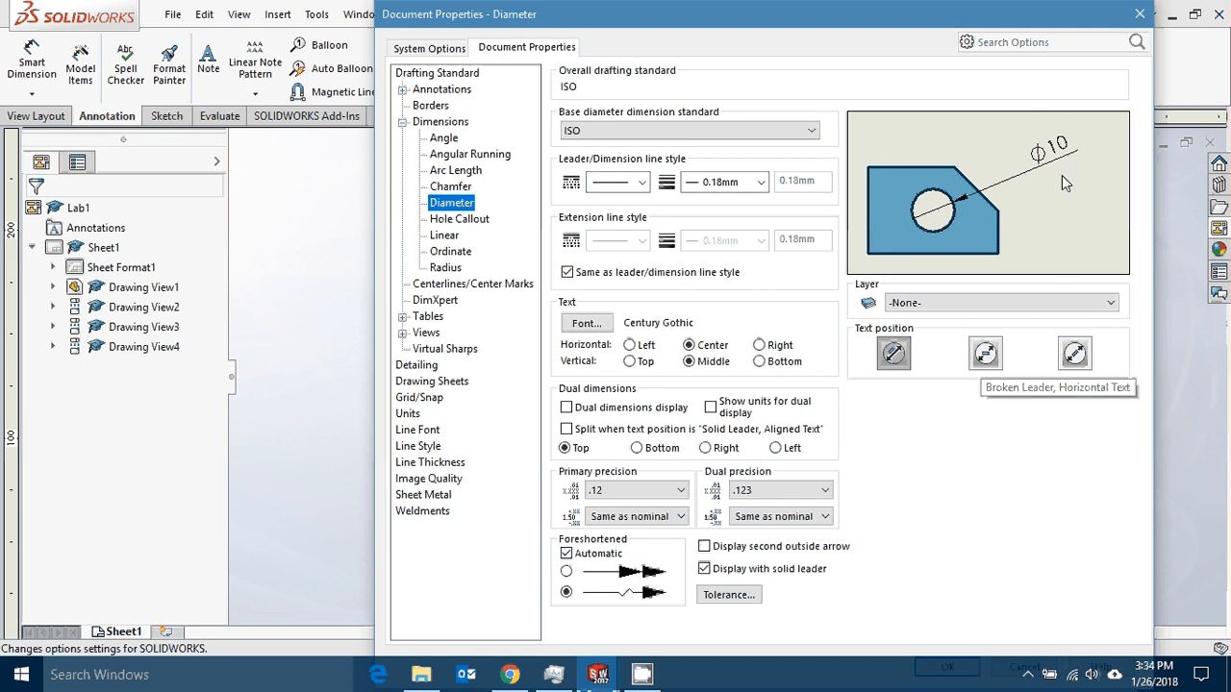
left_click(986, 355)
left_click(986, 356)
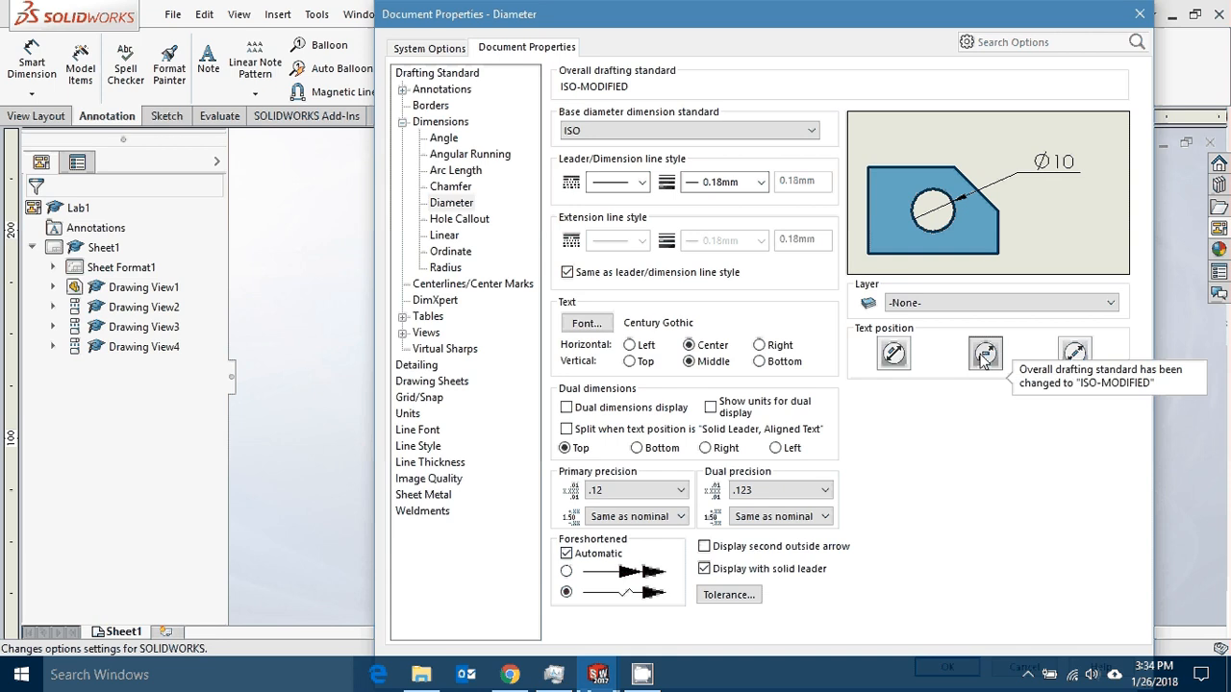
left_click(444, 237)
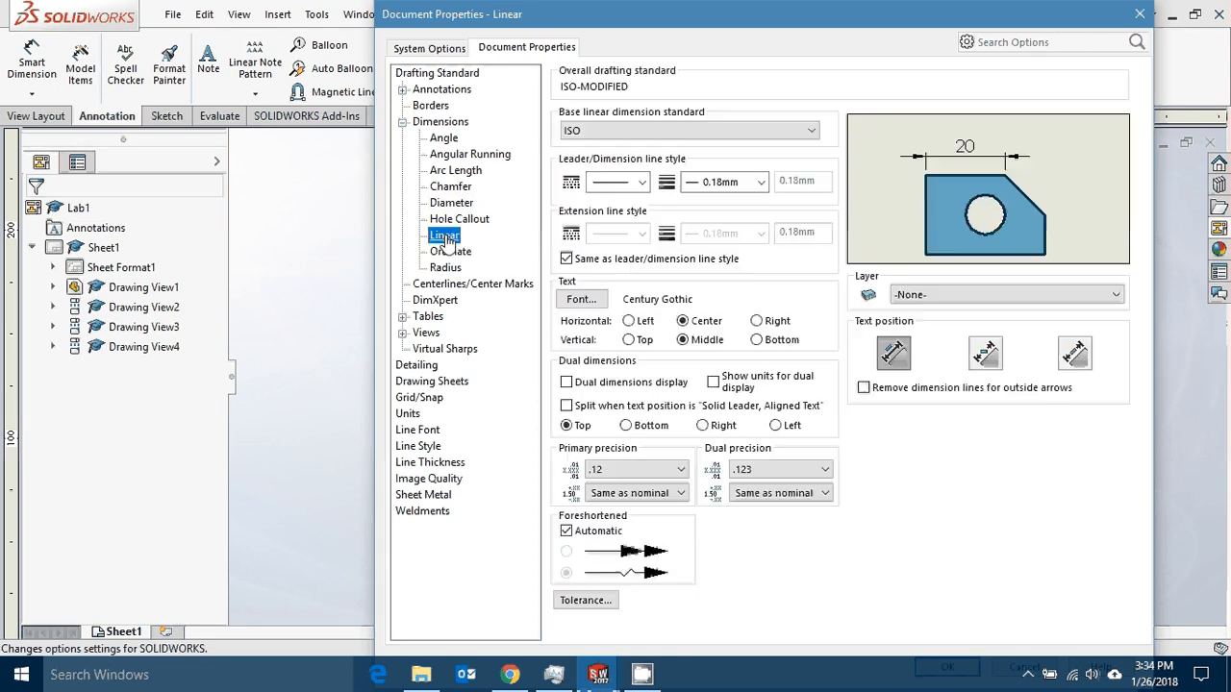
left_click(988, 353)
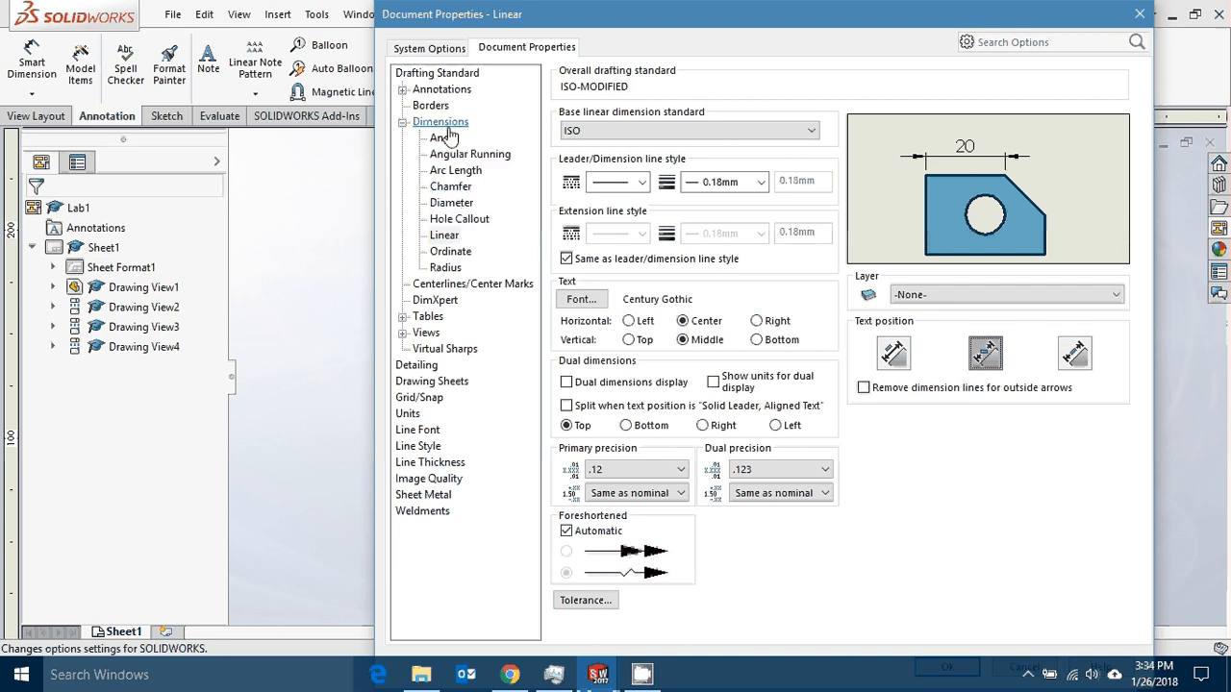
Try Broken Leader, Horizontal Text for arc length dimensions and set their text position to Solid Leader, Aligned Text.
left_click_drag(796, 26, 723, 30)
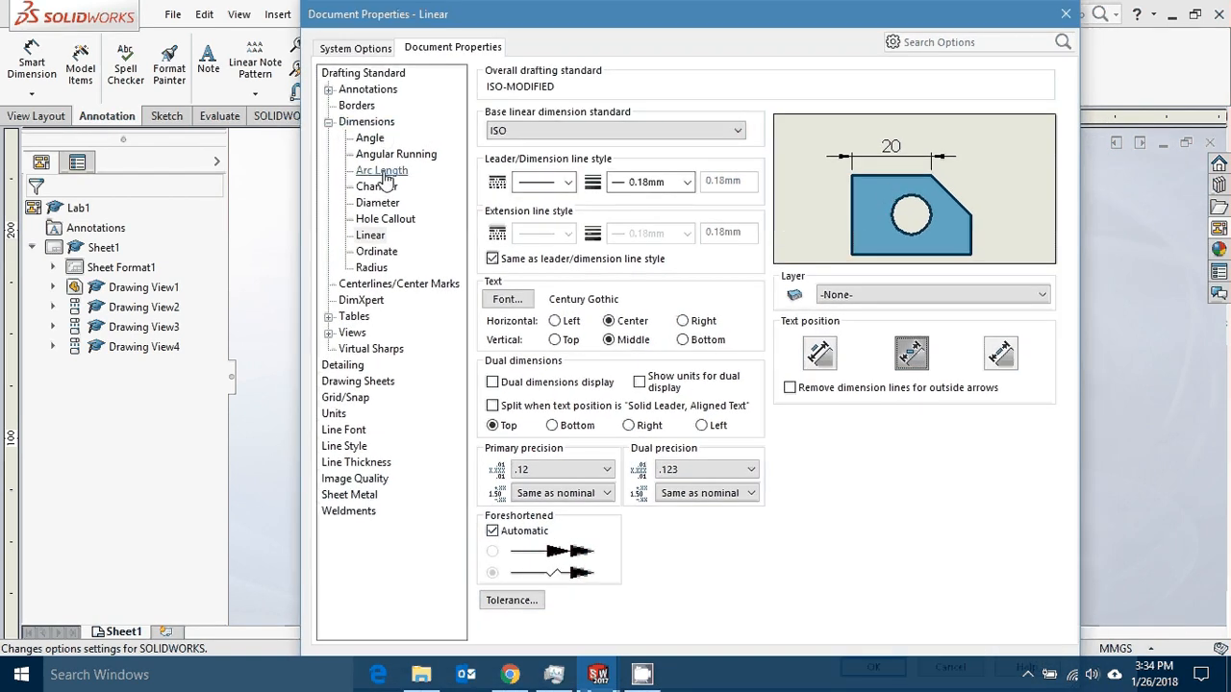
left_click(385, 171)
left_click(913, 354)
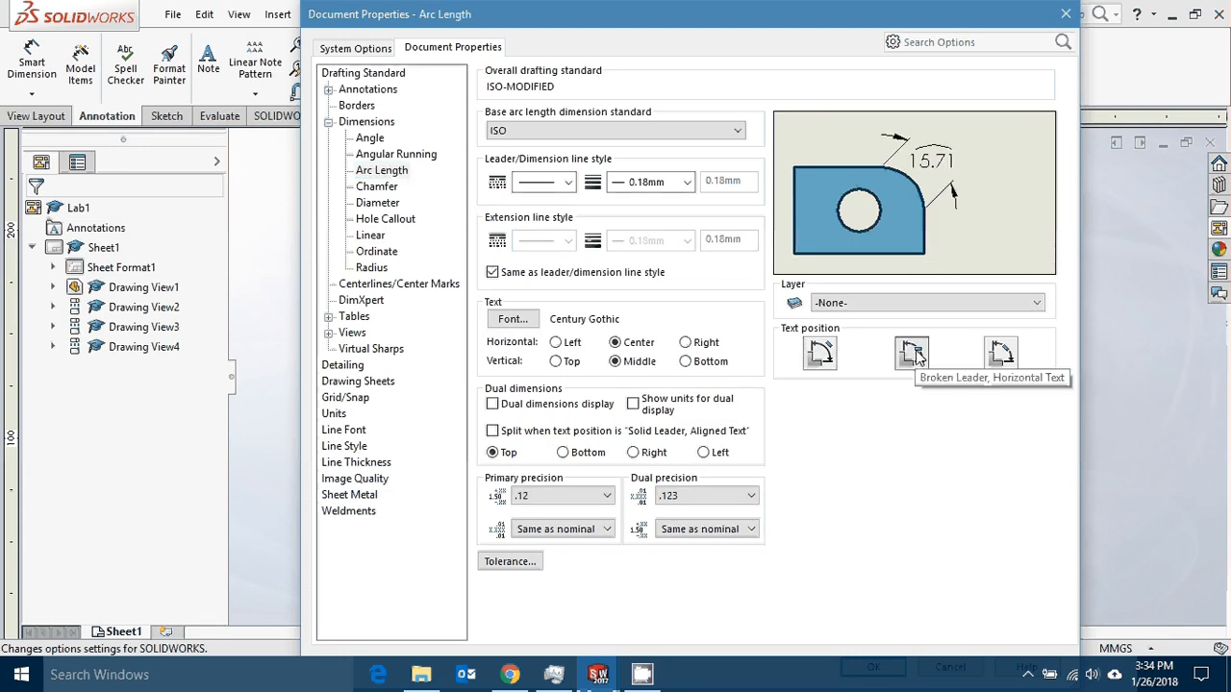
left_click(821, 354)
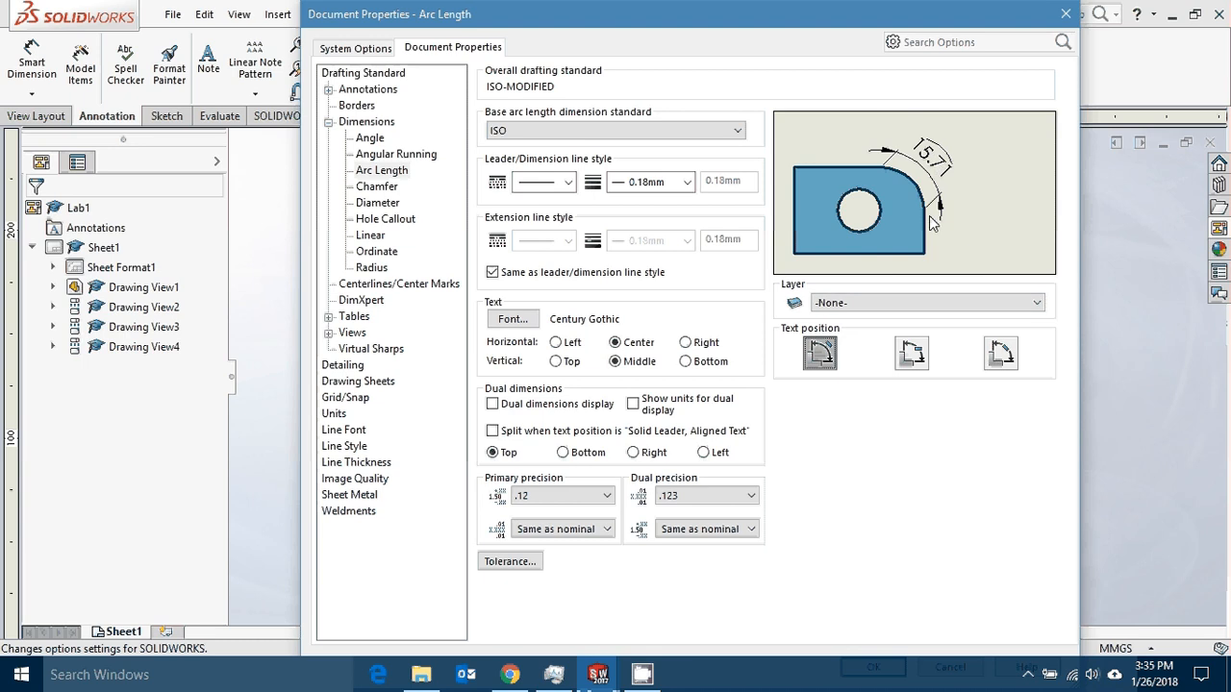
Close the document properties and delete the projected isometric view from the sheet.
mouse_move(850, 13)
left_mouse_down()
mouse_move(842, 1)
mouse_move(842, 13)
left_mouse_up()
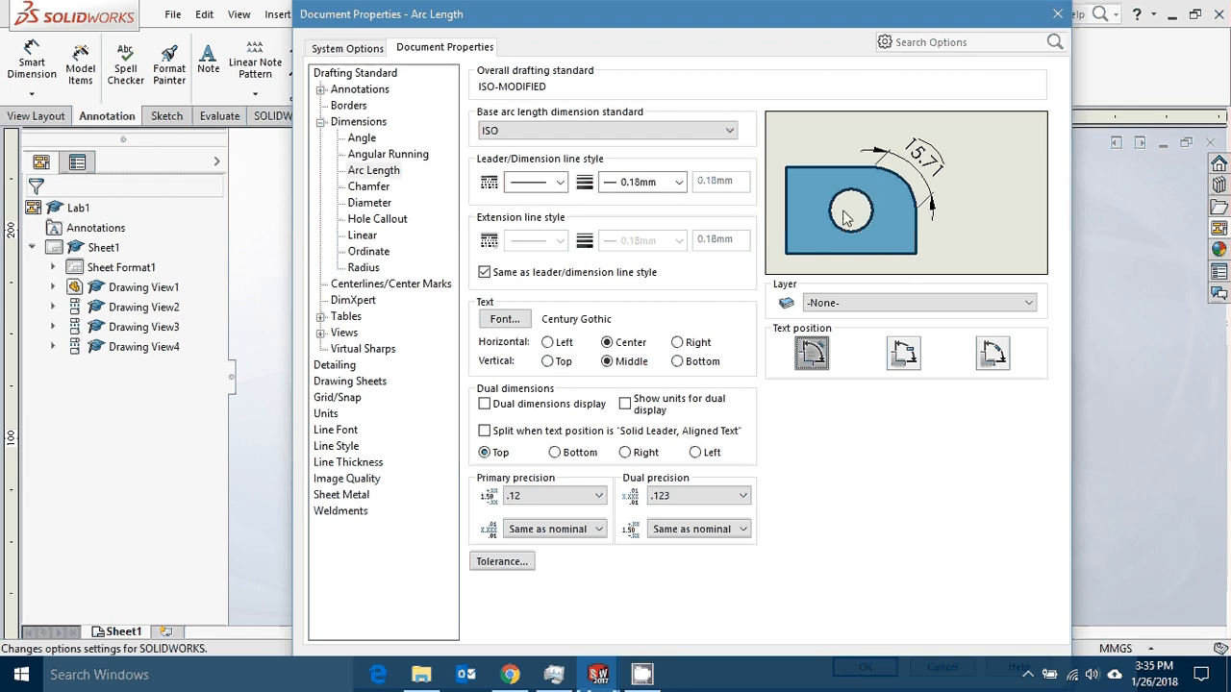
left_click(1058, 13)
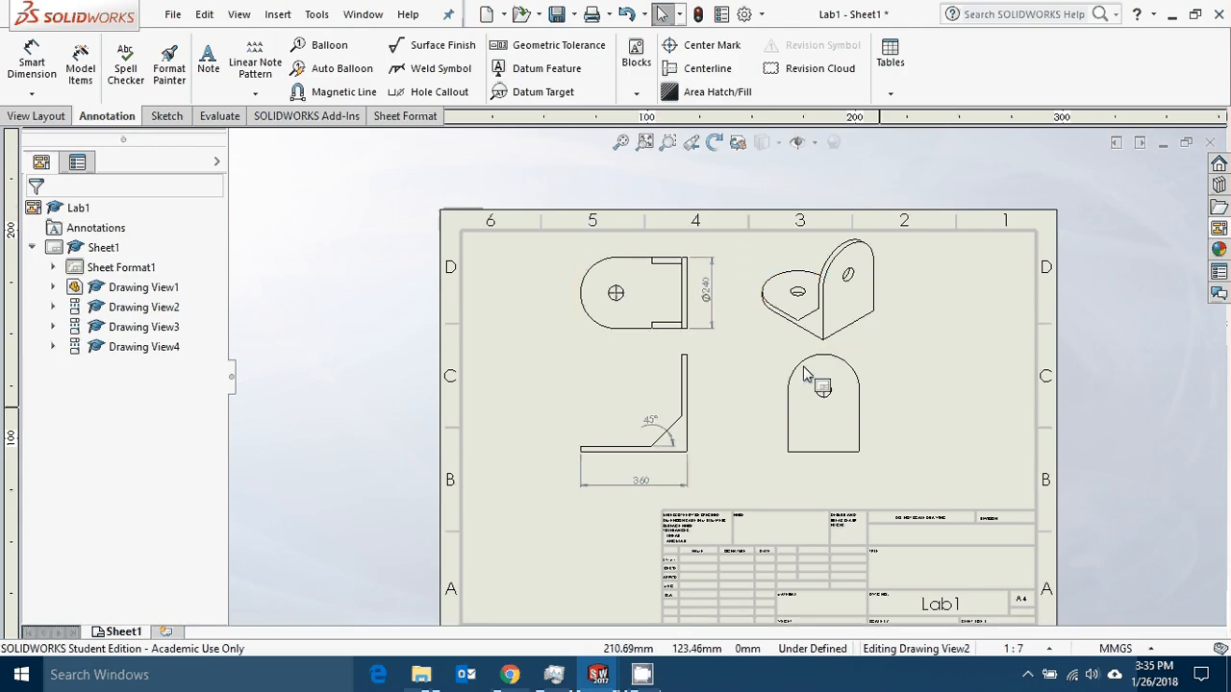
scroll(806, 375, "down", 3)
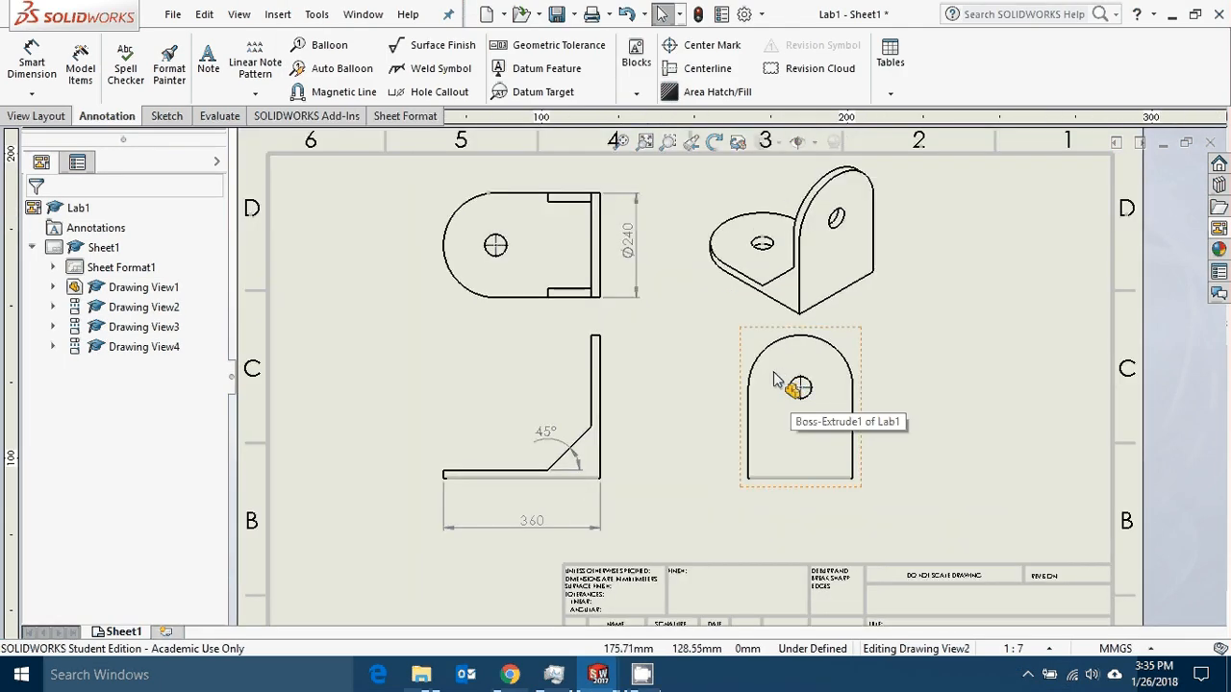
scroll(777, 380, "up", 2)
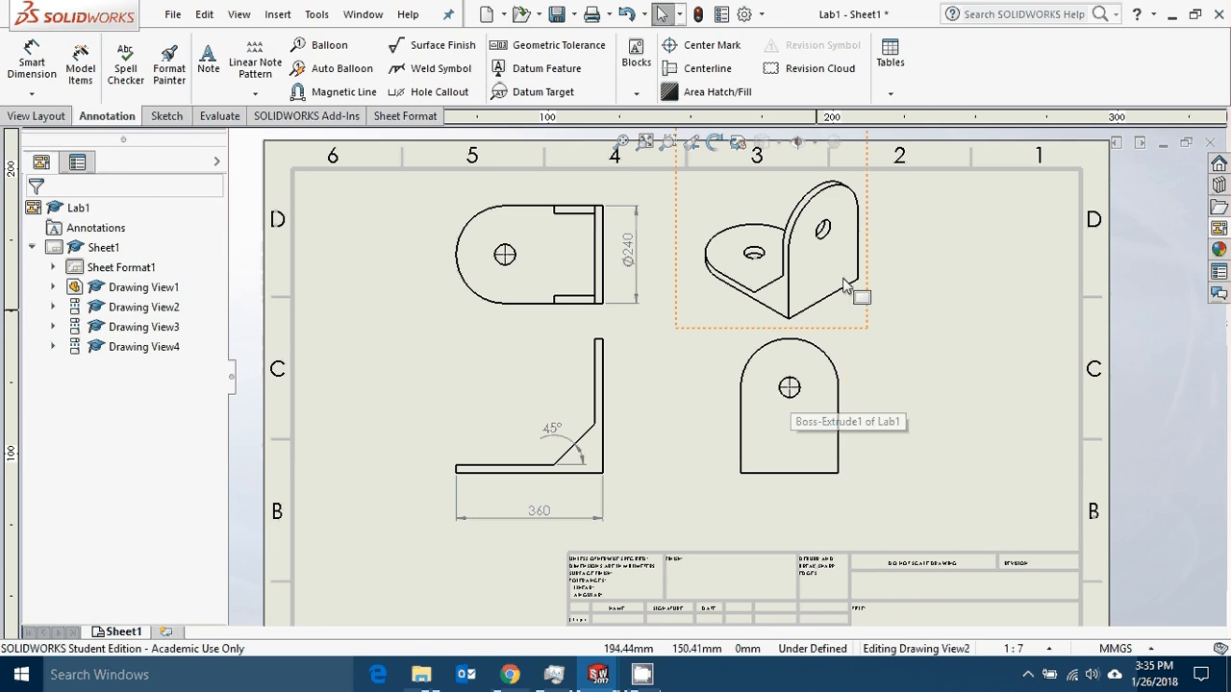
left_click(868, 200)
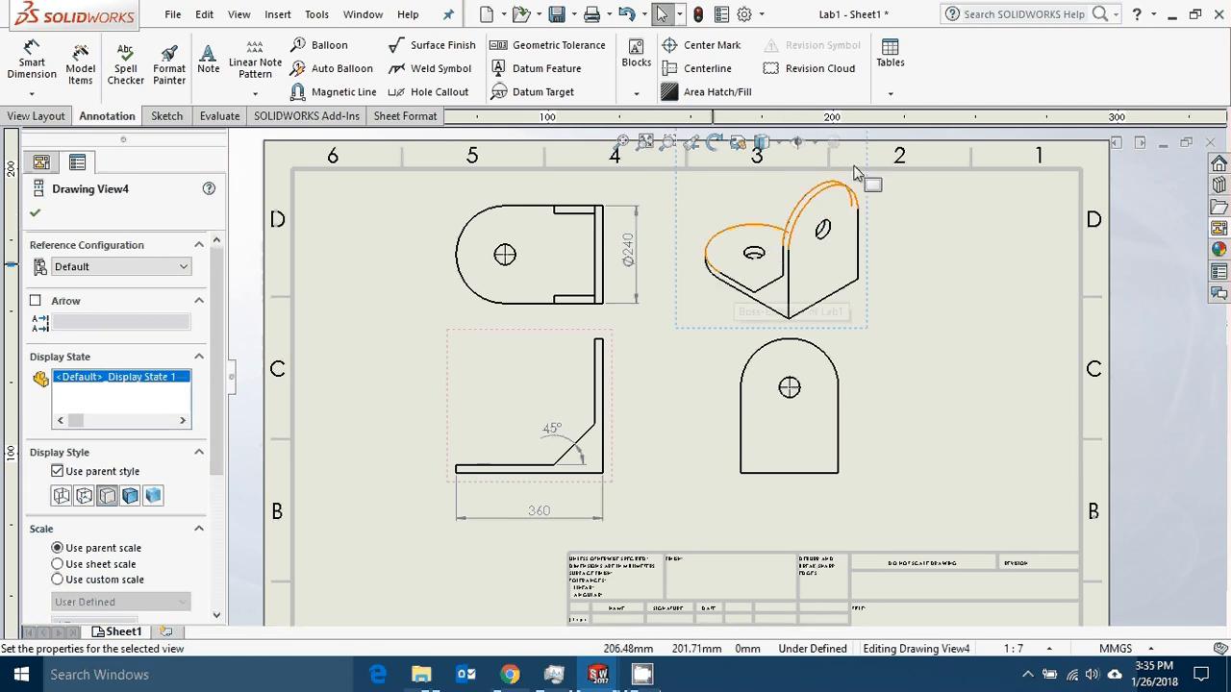
key("Delete")
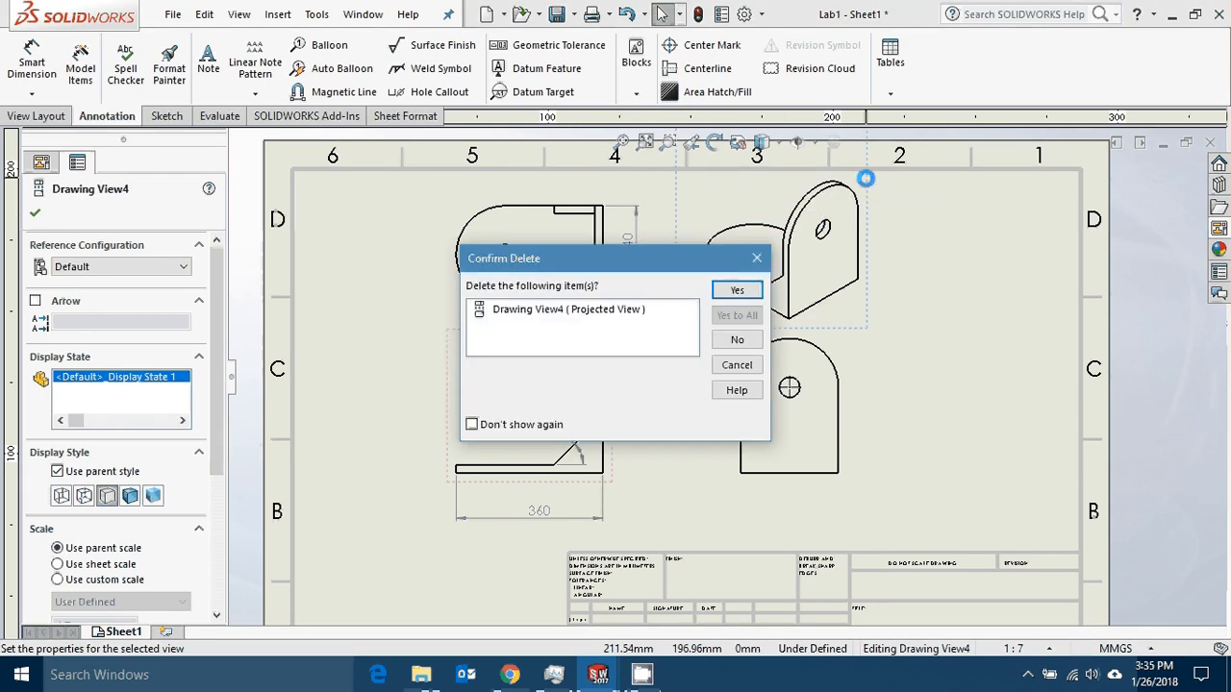
left_click(737, 291)
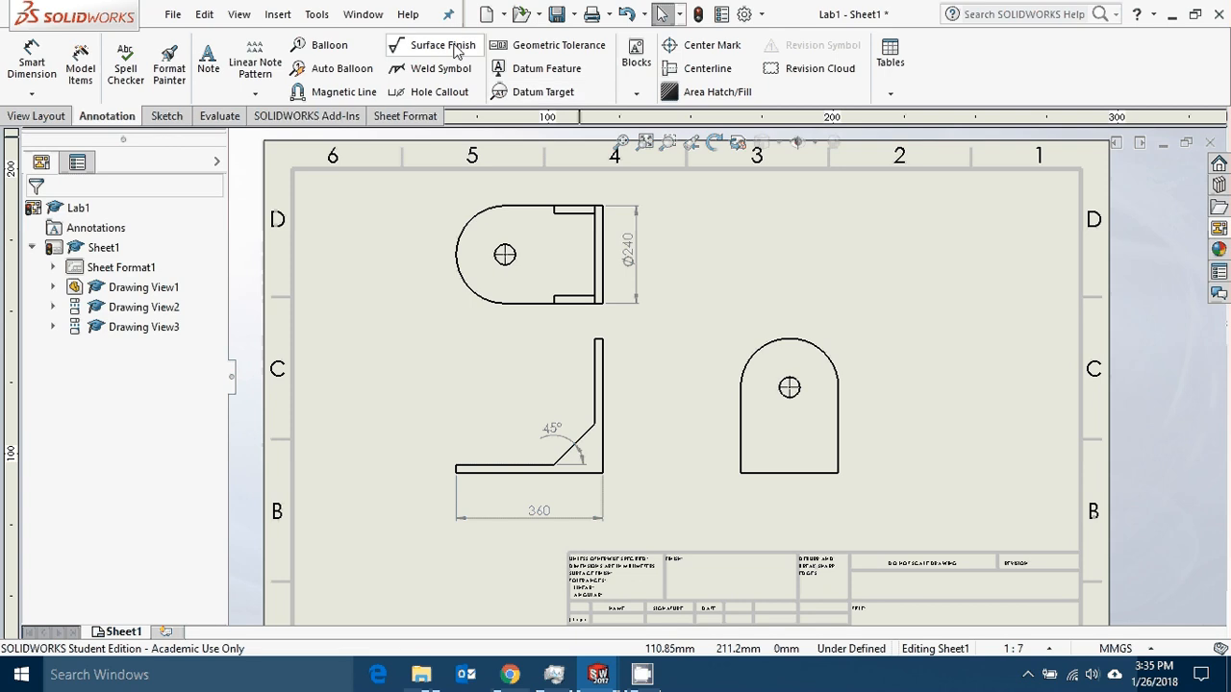
In the system options, set the default display style for new drawing views to Shaded.
left_click(745, 15)
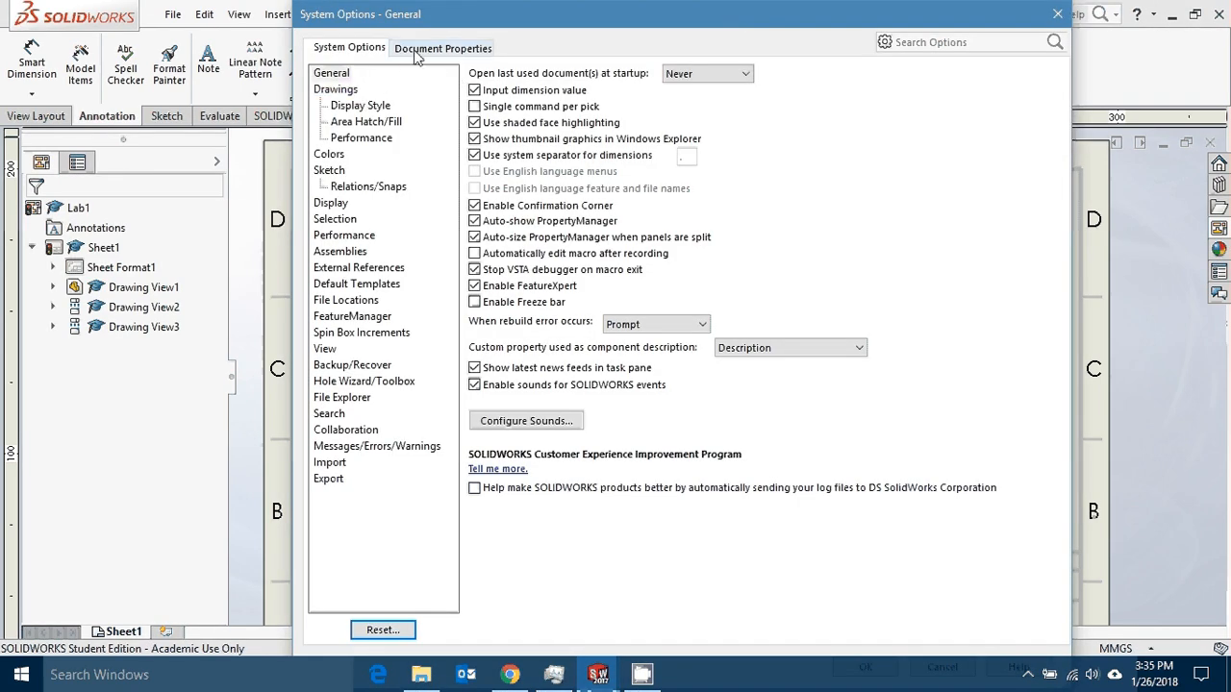
left_click(370, 108)
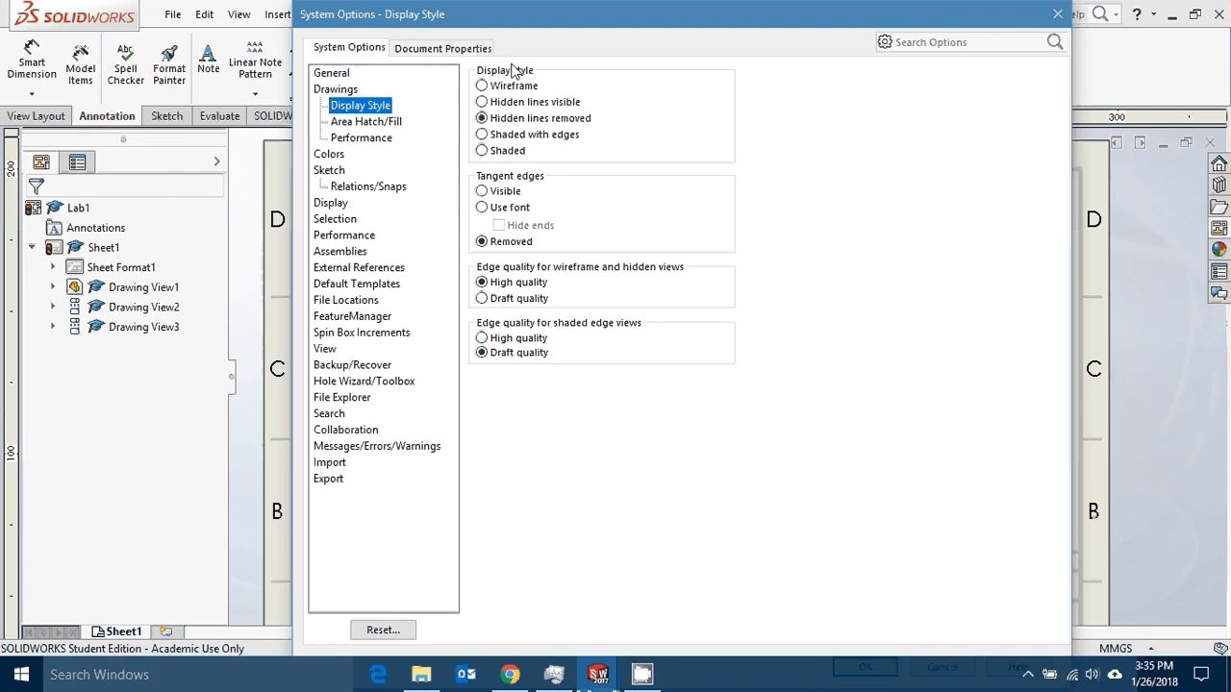
left_click(501, 154)
key("Return")
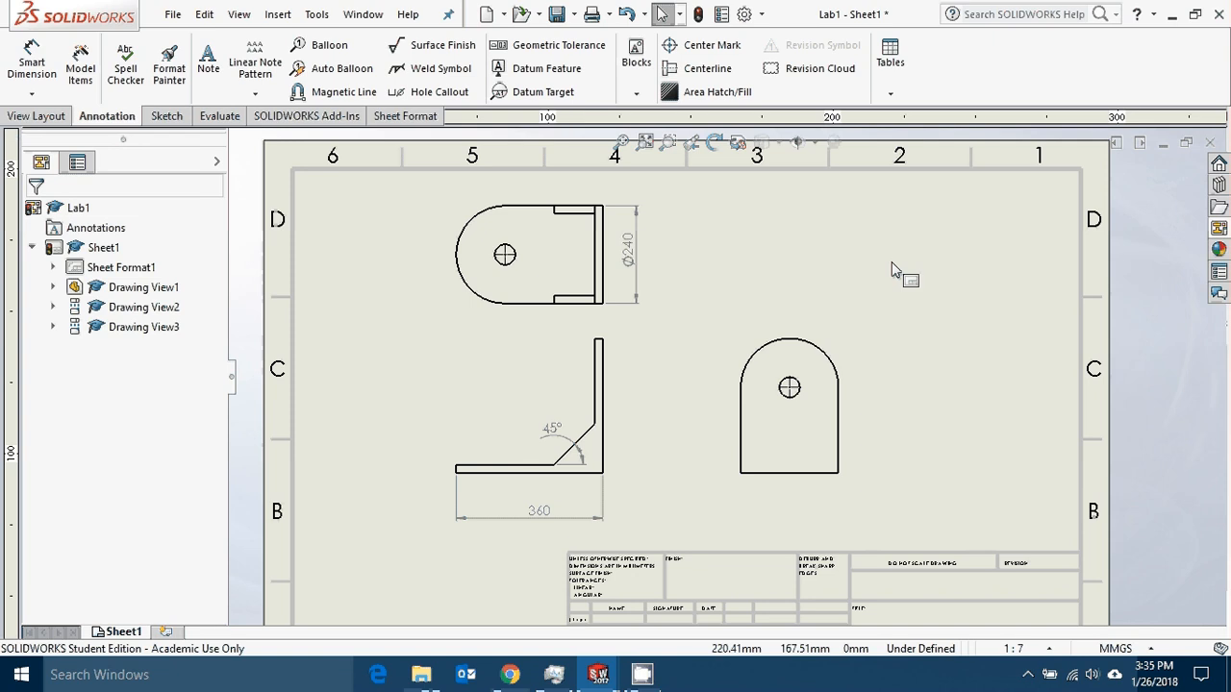
Place an Isometric view of the Lab1 part on the sheet, above the right side view.
left_click(1218, 228)
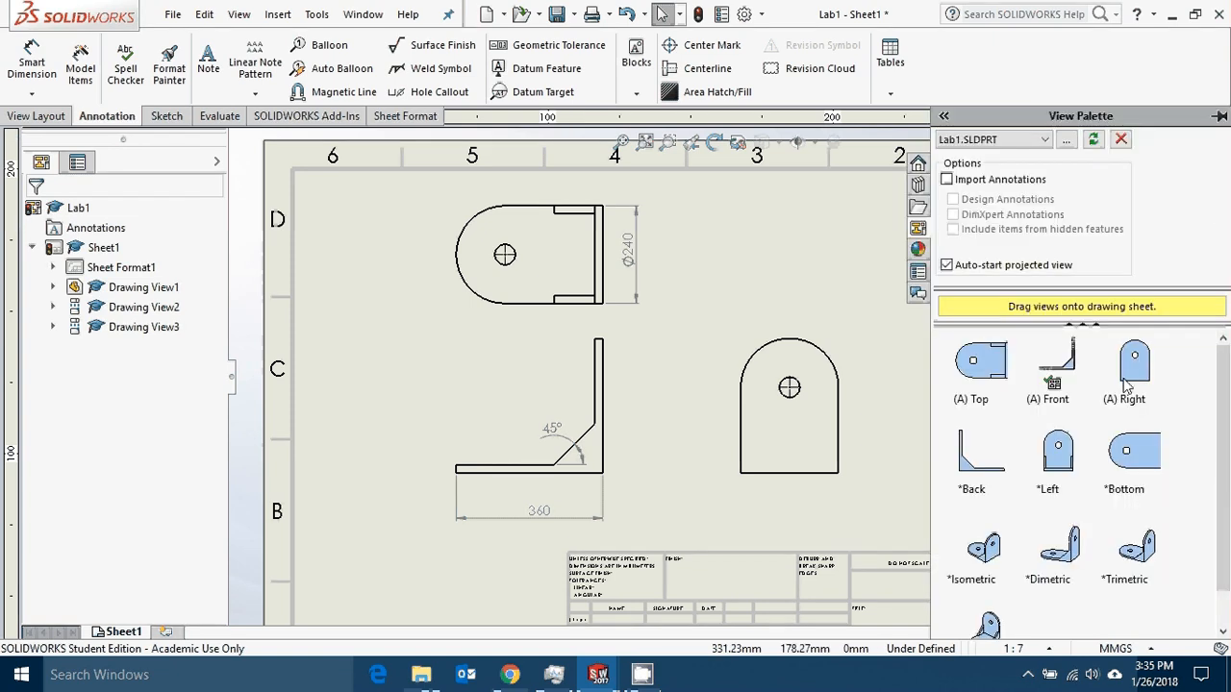
scroll(1016, 519, "down", 1)
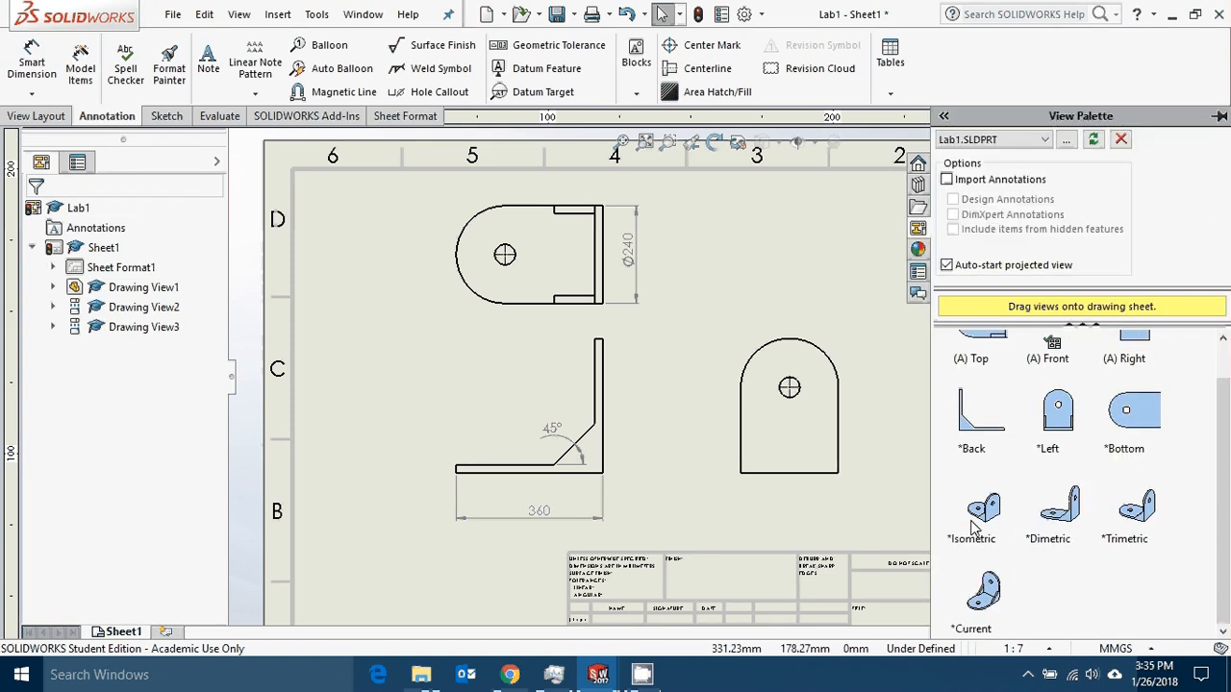
left_click_drag(973, 527, 799, 245)
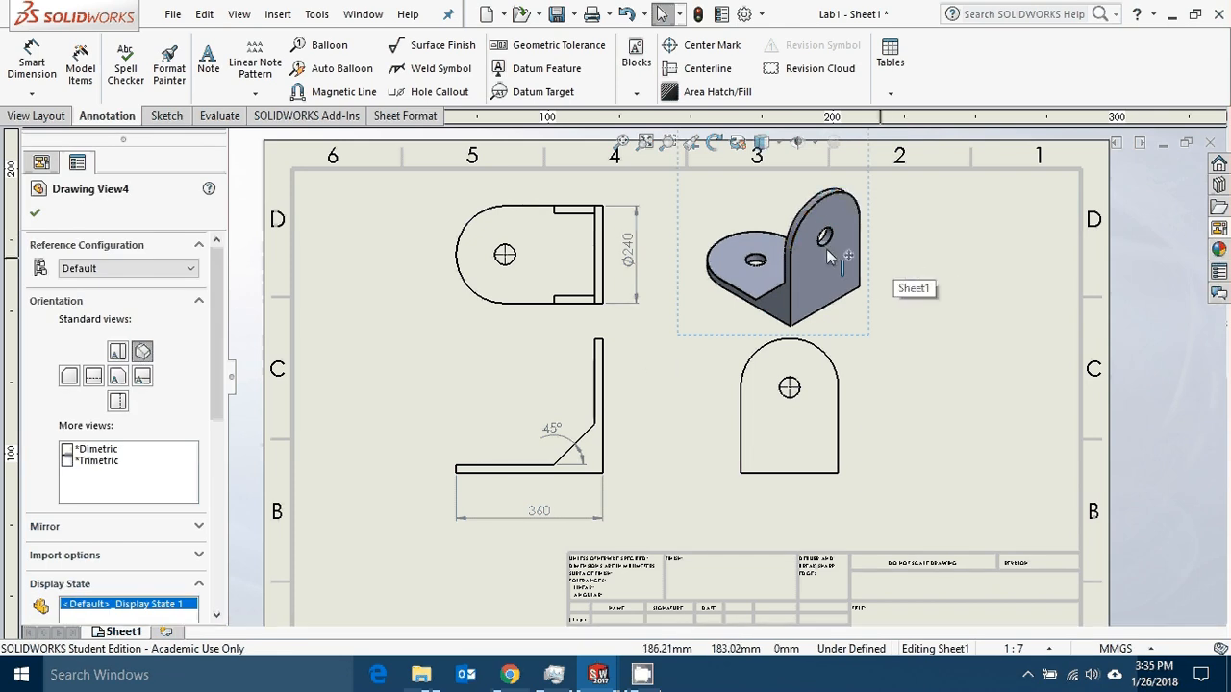
In the system options, set the default display style for new drawing views to Hidden lines removed.
left_click(746, 16)
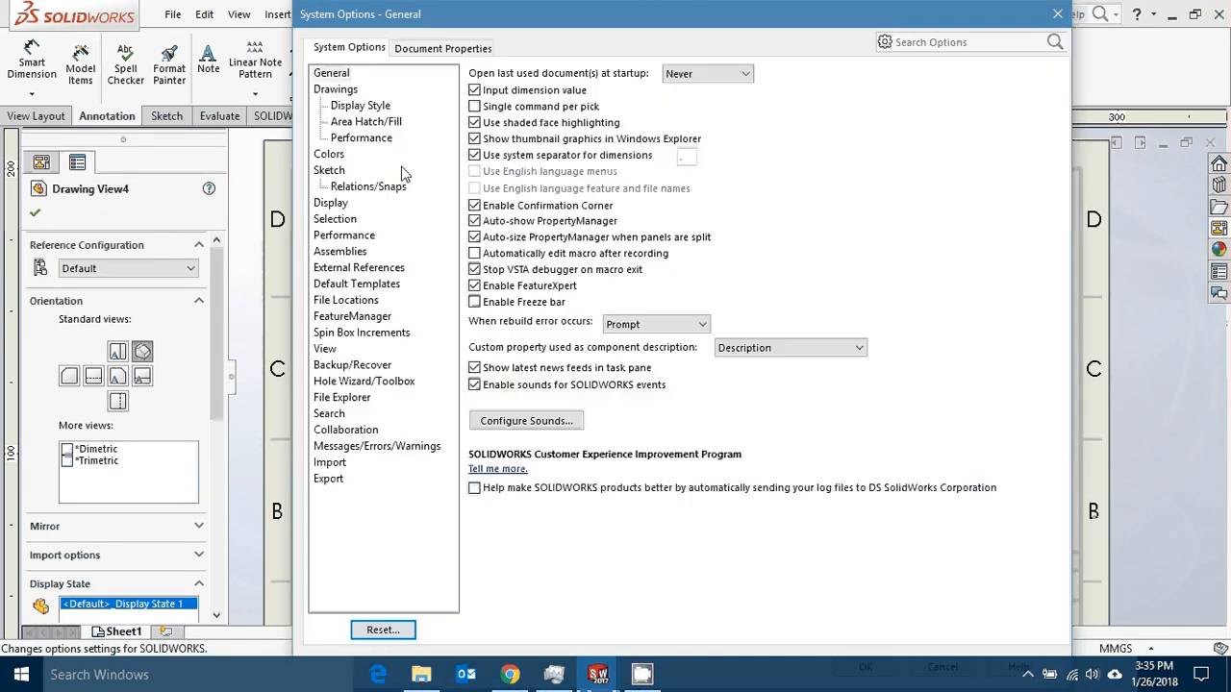
left_click(360, 105)
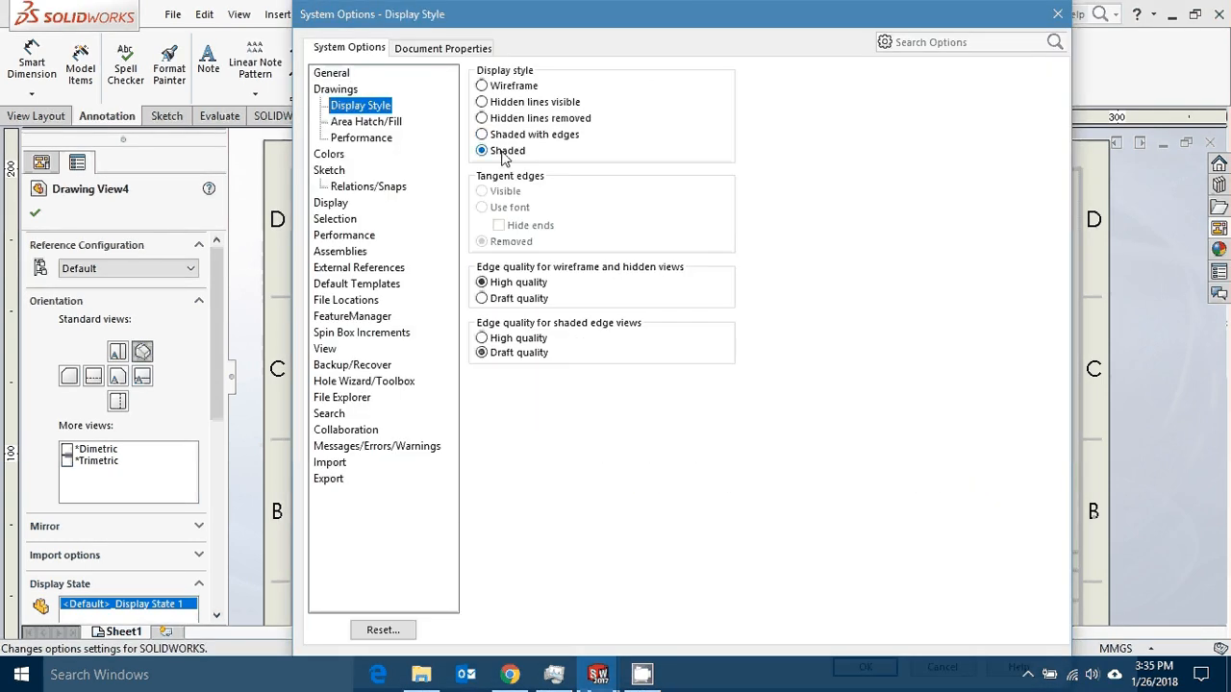
left_click(543, 120)
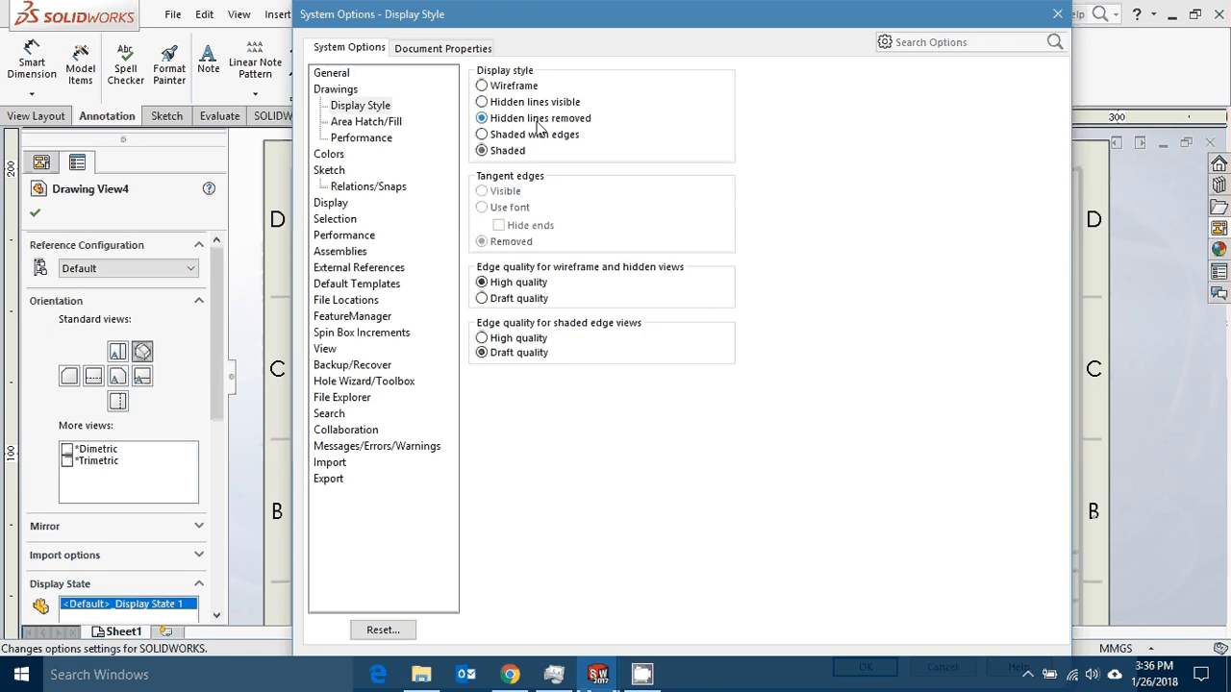
key("Return")
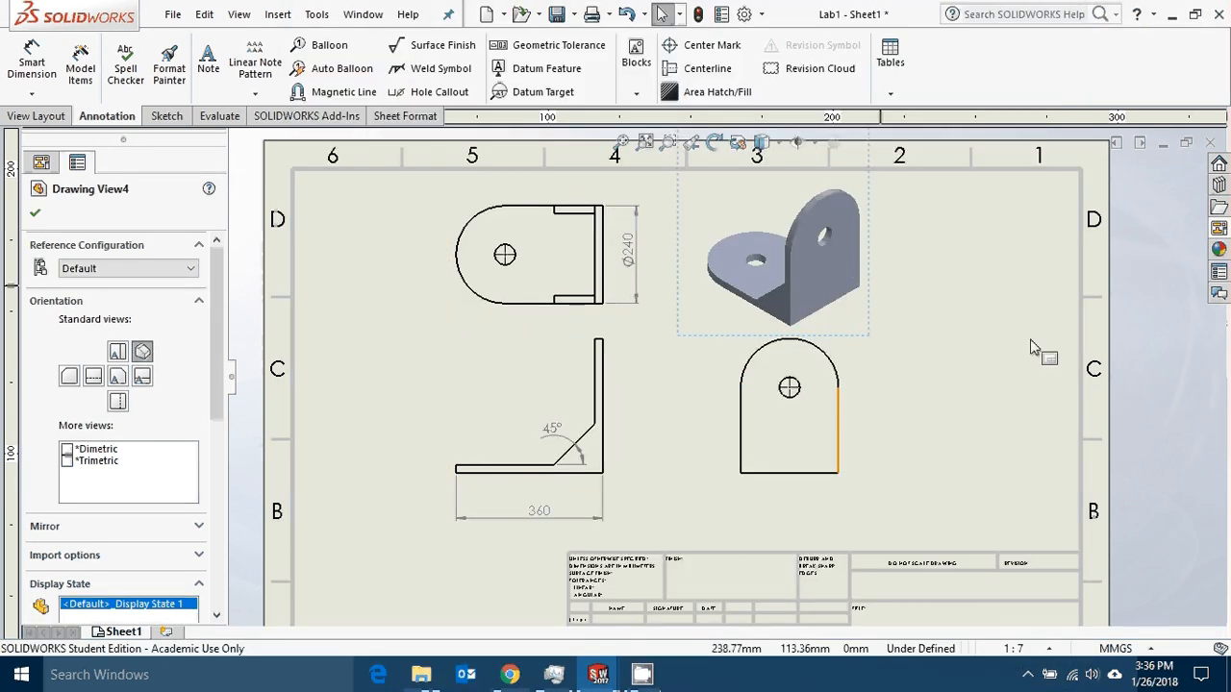
Place a second Right view of the part beside the existing right view, without adding further projections.
left_click(1219, 229)
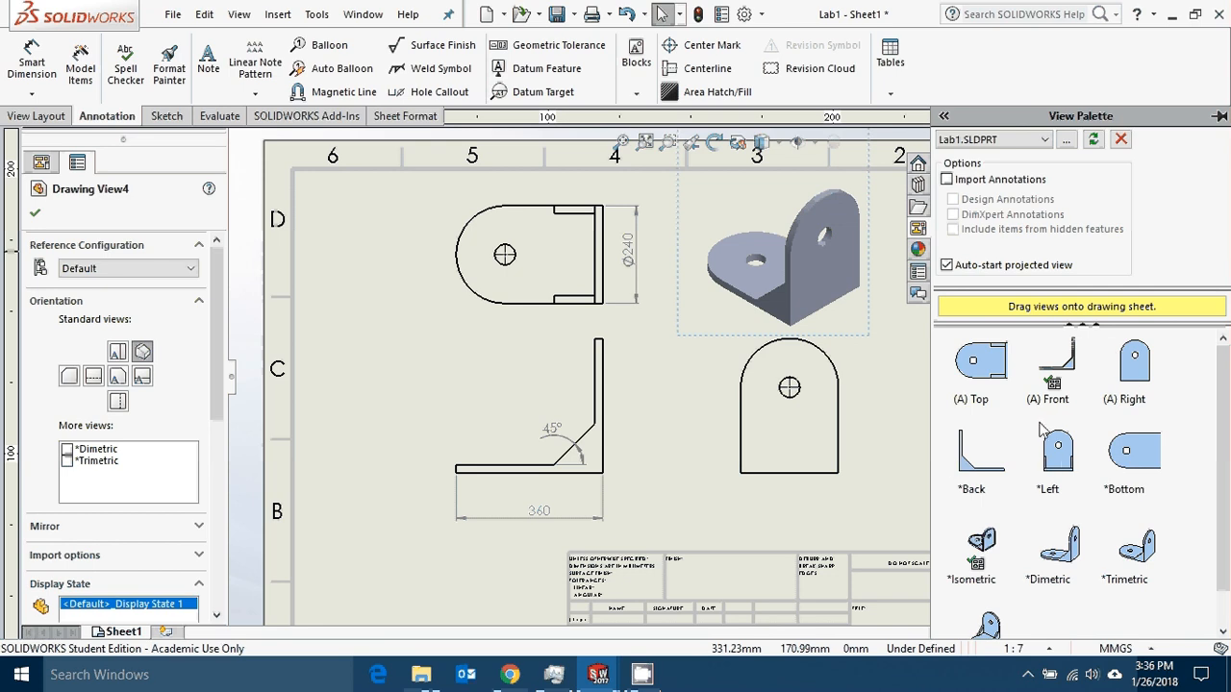
left_click_drag(1142, 370, 953, 412)
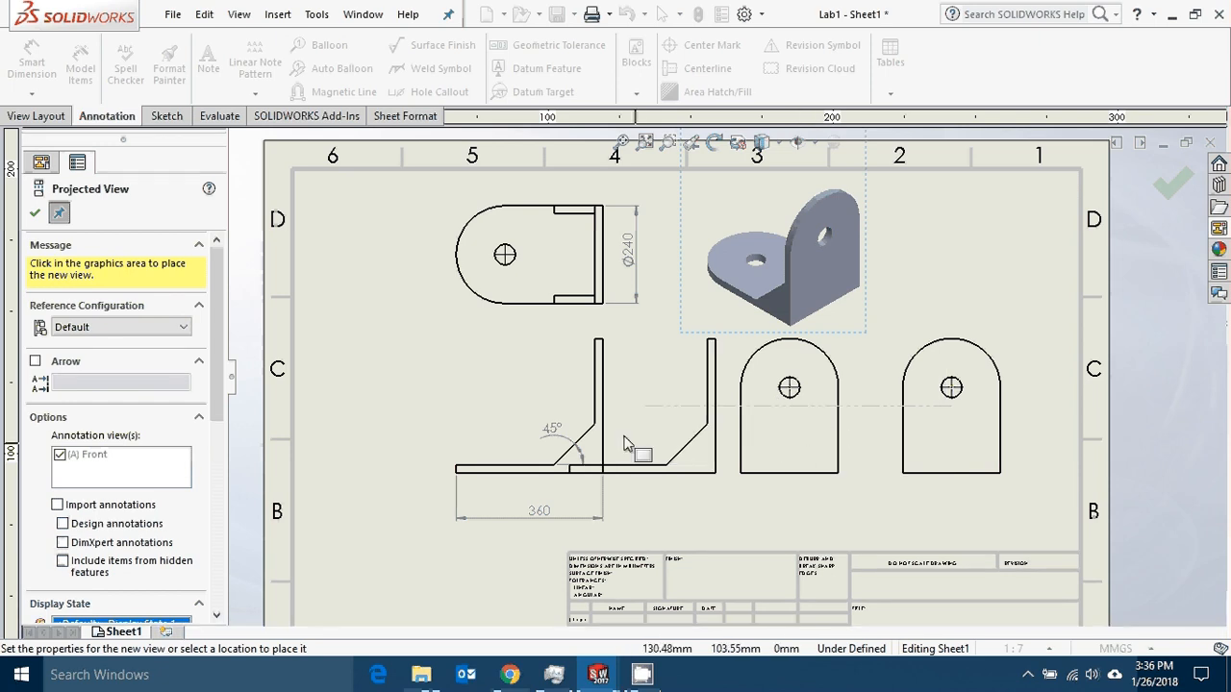
key("Escape")
Delete the 45° angle dimension from the front view and the extra Right view from the sheet.
left_click(993, 333)
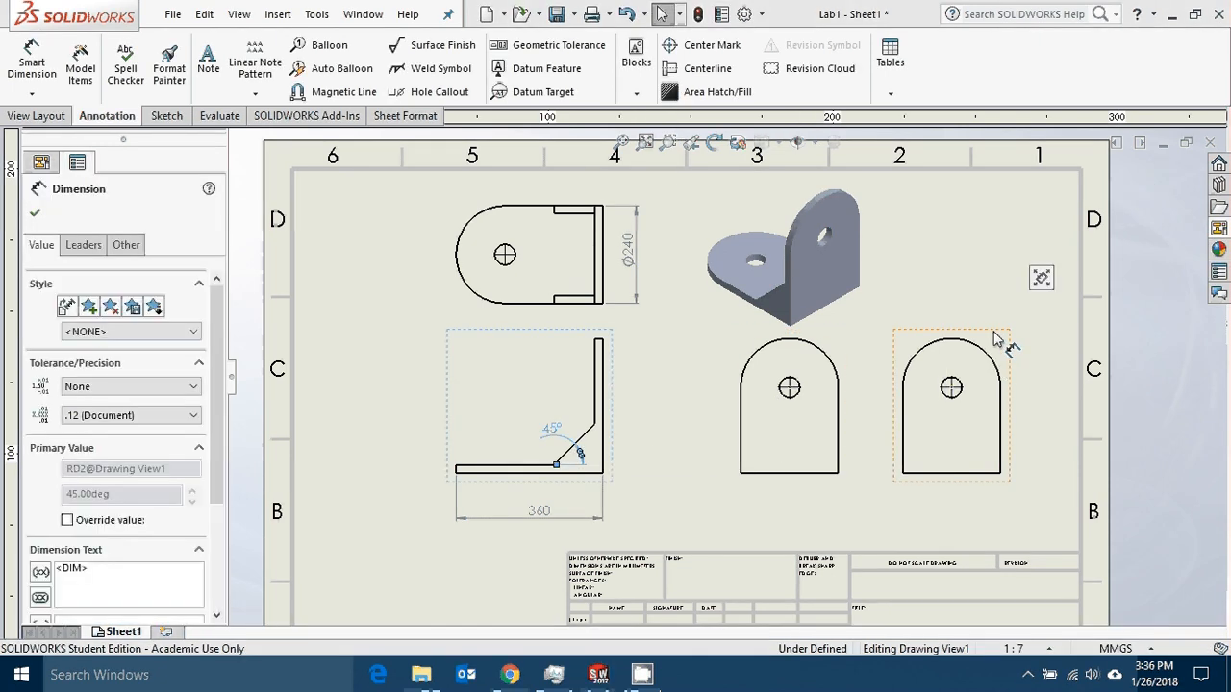
key("Delete")
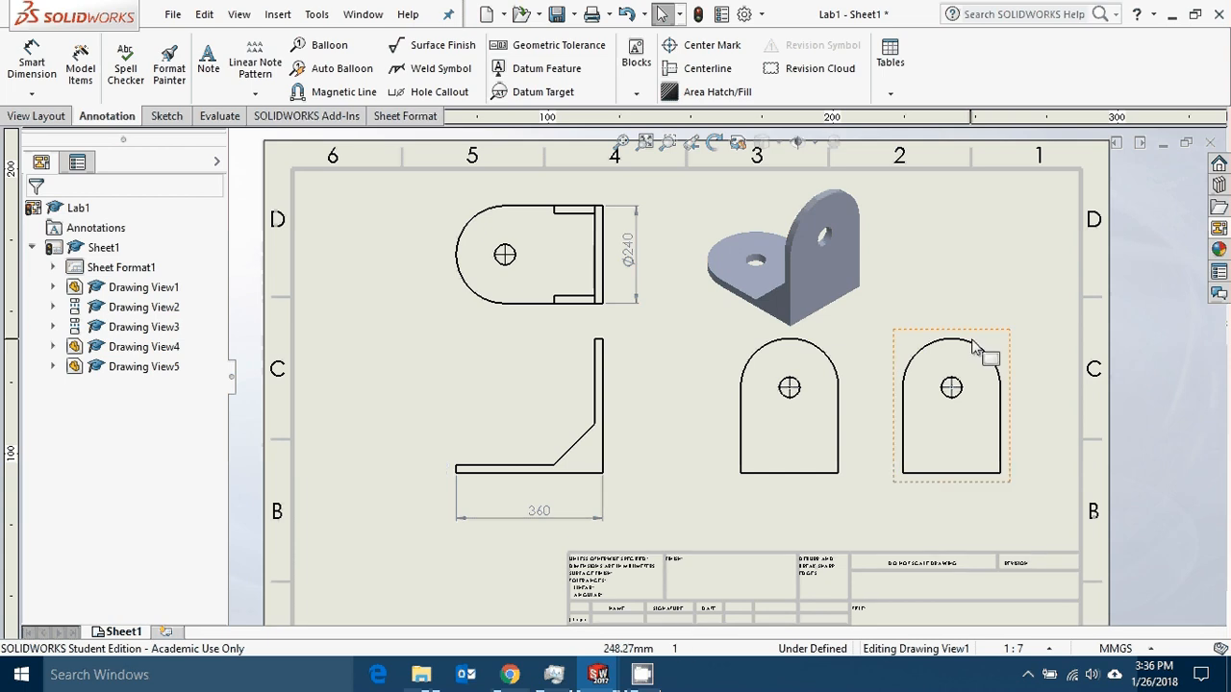
left_click(983, 338)
key("Delete")
key("Return")
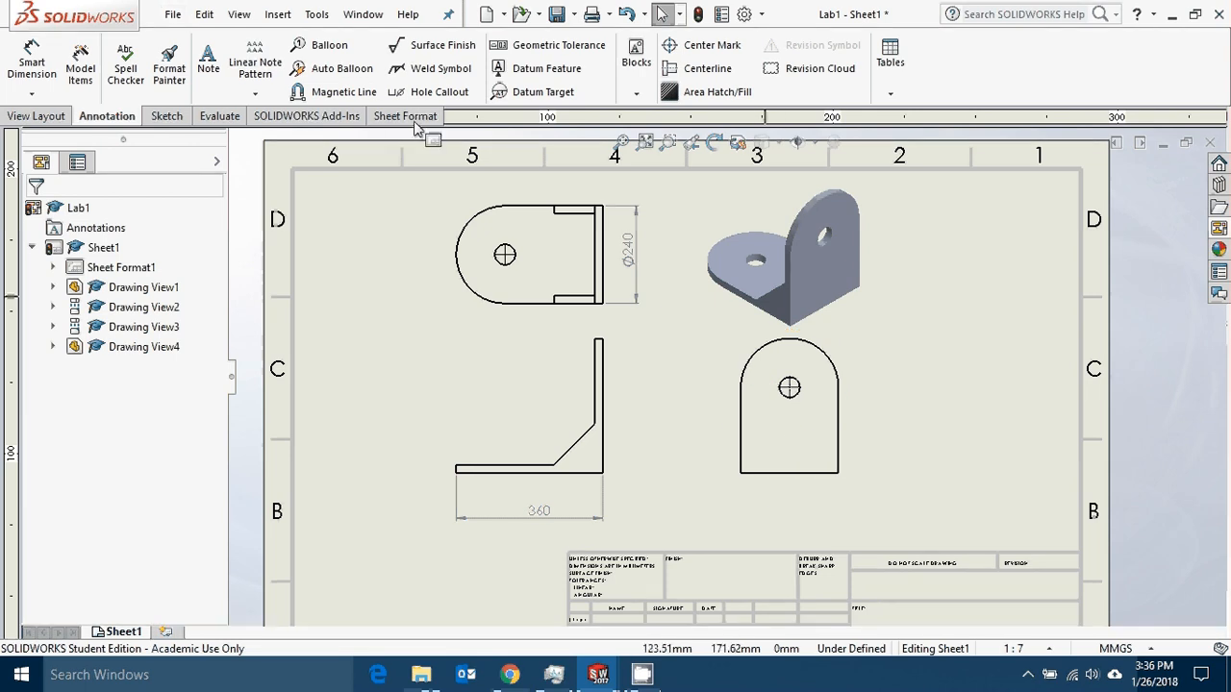
left_click(174, 13)
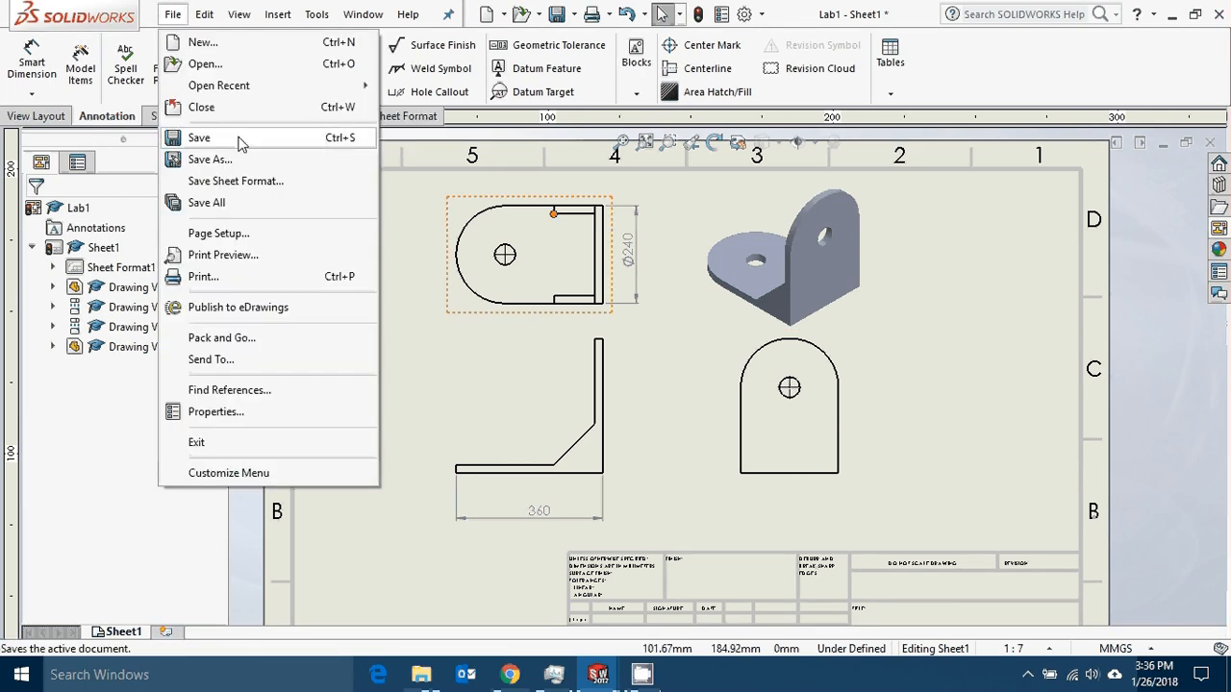
left_click(268, 139)
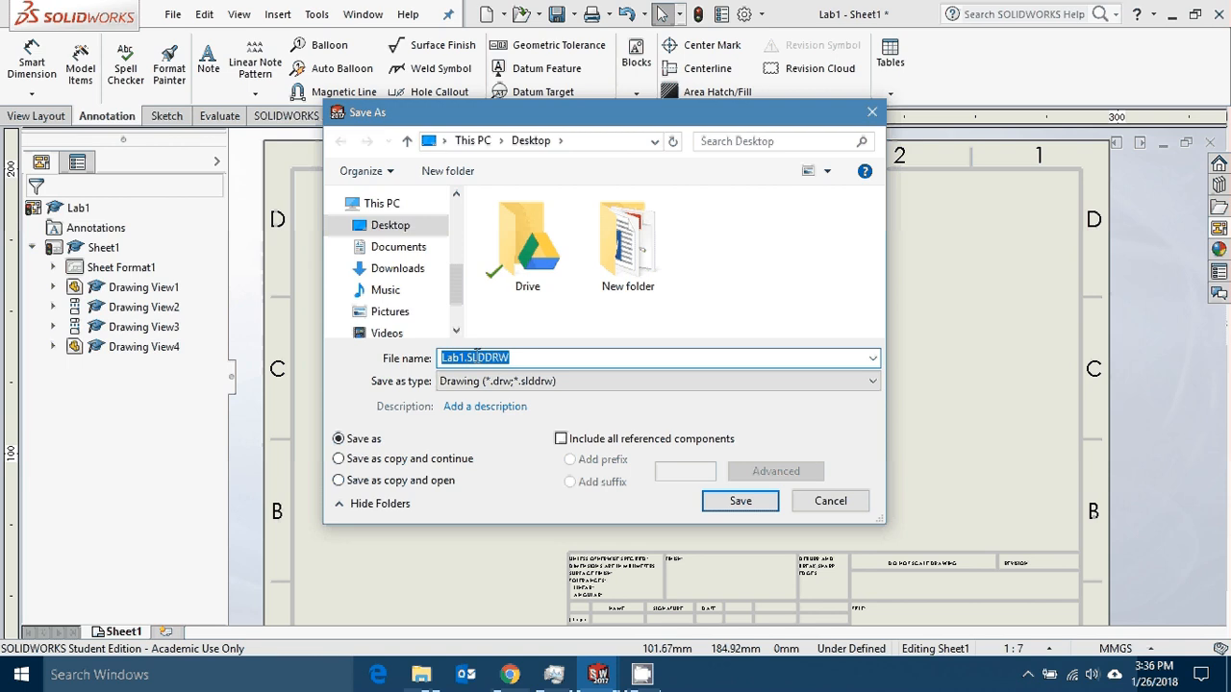
left_click(818, 505)
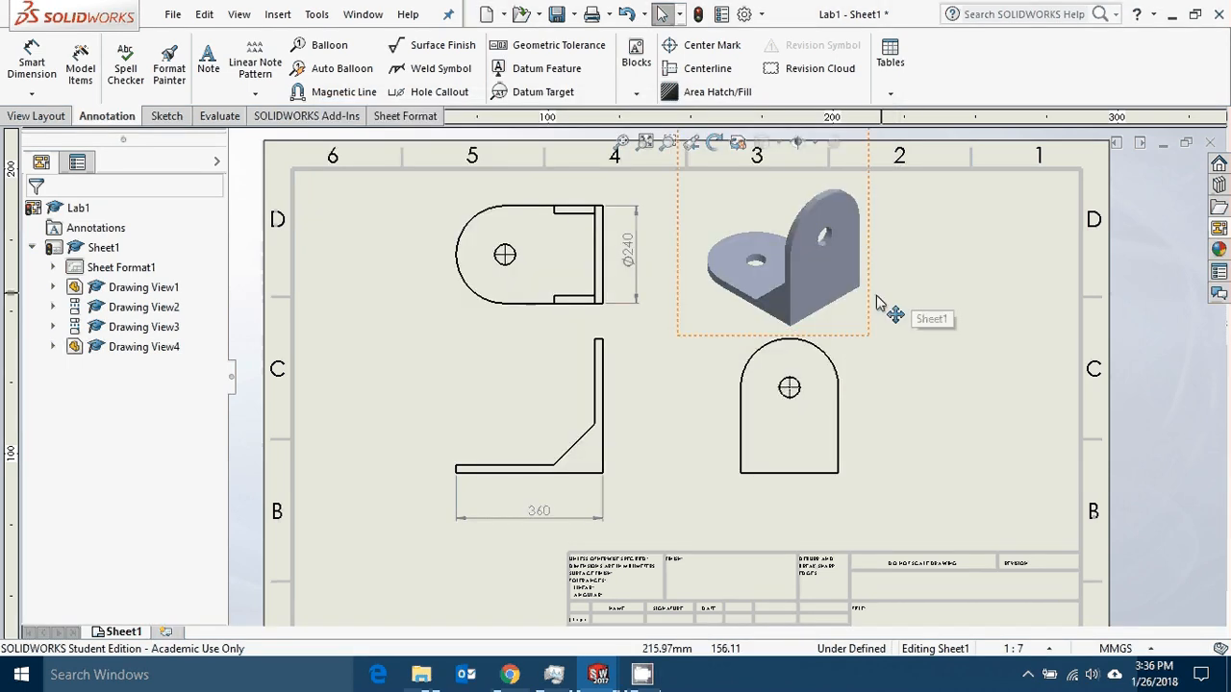